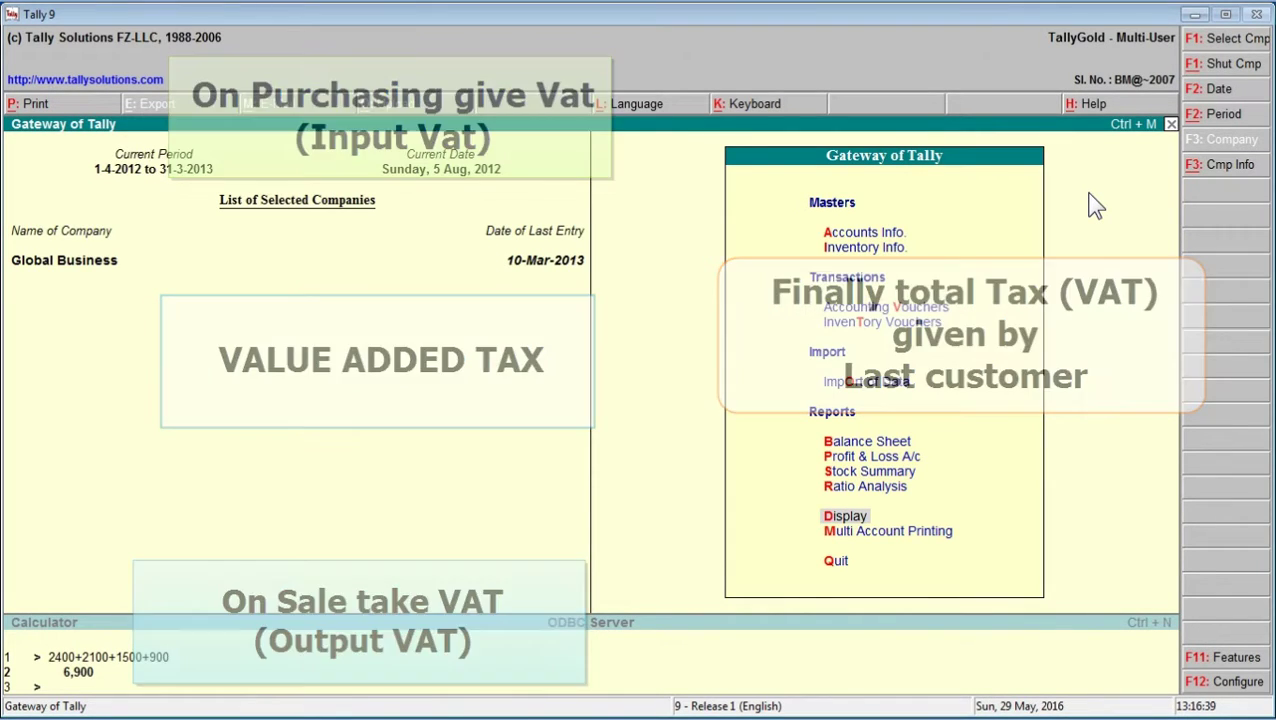
- Open the VAT Computation report among the statutory VAT reports for Global Business
{"action": "key", "text": "Up"}
{"action": "key", "text": "Up"}
{"action": "key", "text": "Down"}
{"action": "key", "text": "Down"}
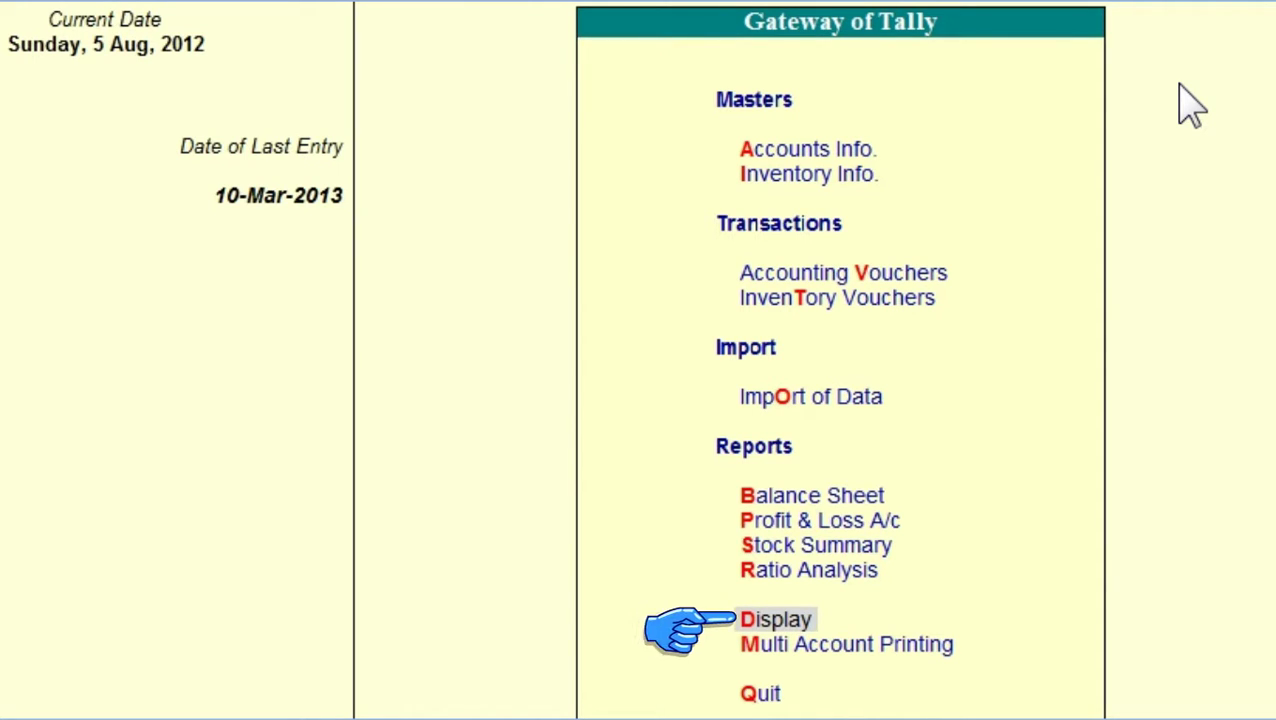
{"action": "key", "text": "Return"}
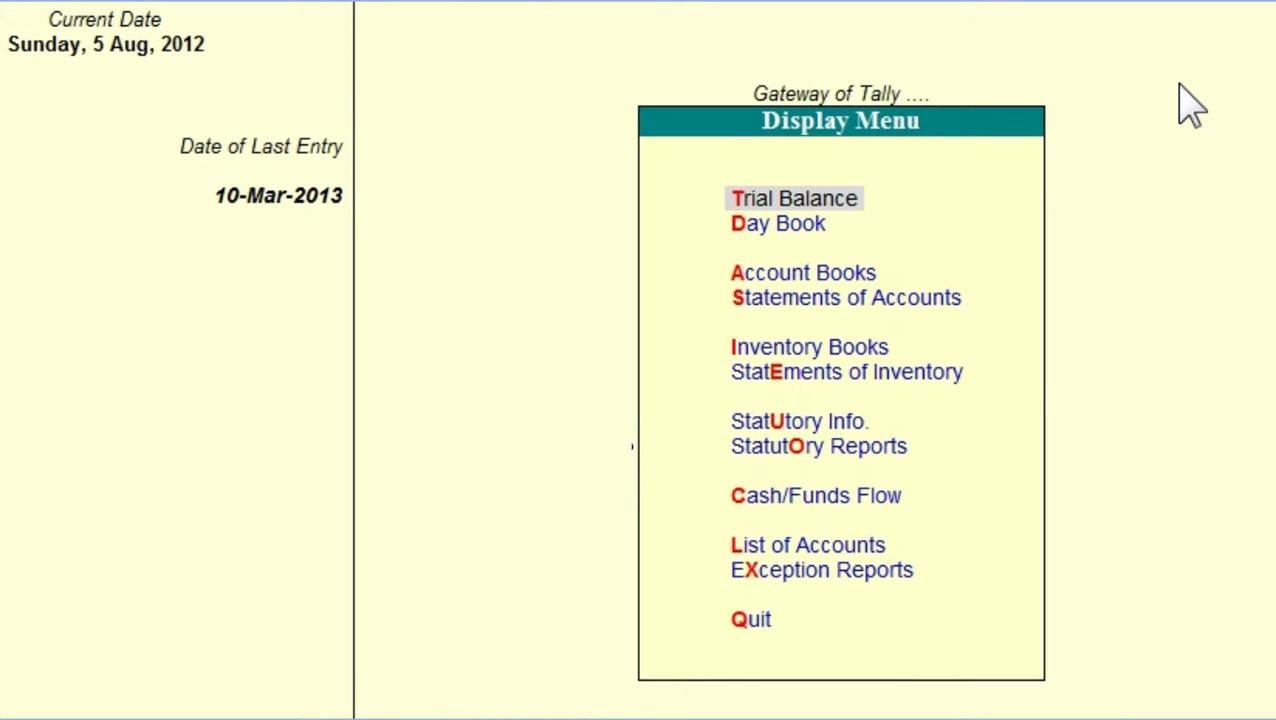
{"action": "key", "text": "Down"}
{"action": "key", "text": "Down"}
{"action": "key", "text": "Down"}
{"action": "key", "text": "Down"}
{"action": "key", "text": "Down"}
{"action": "key", "text": "Down"}
{"action": "key", "text": "Down"}
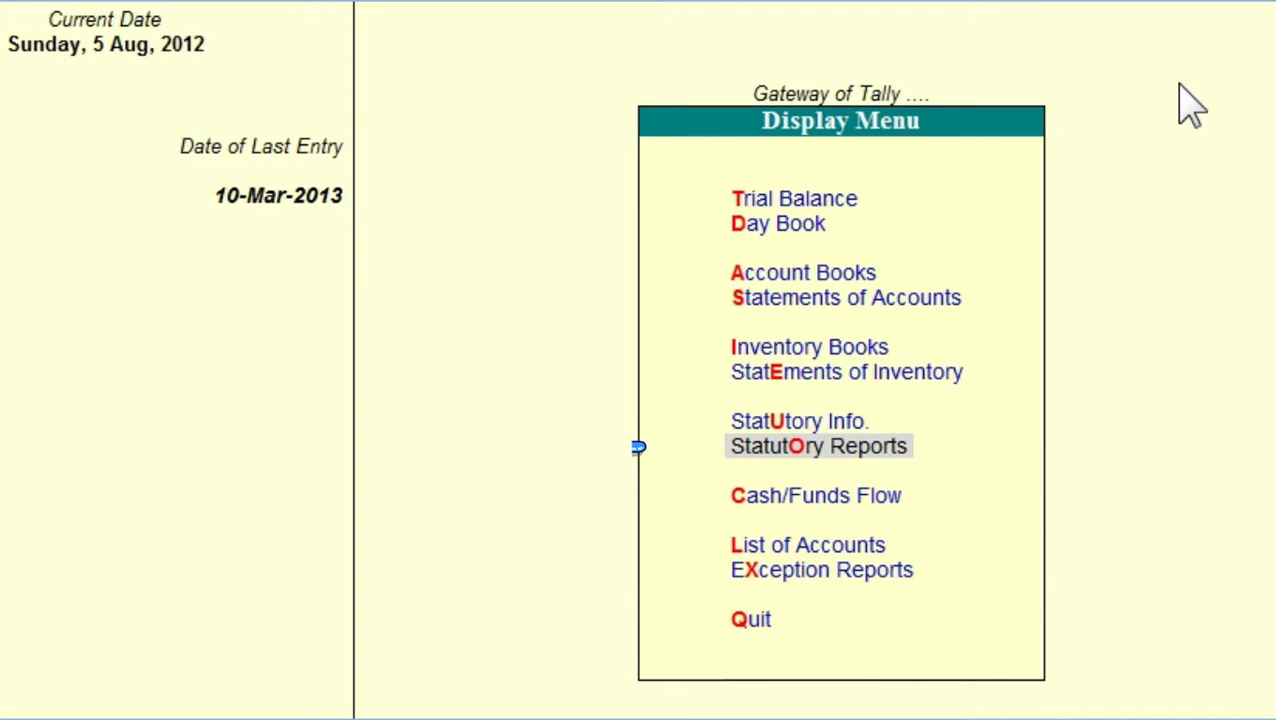
{"action": "key", "text": "Return"}
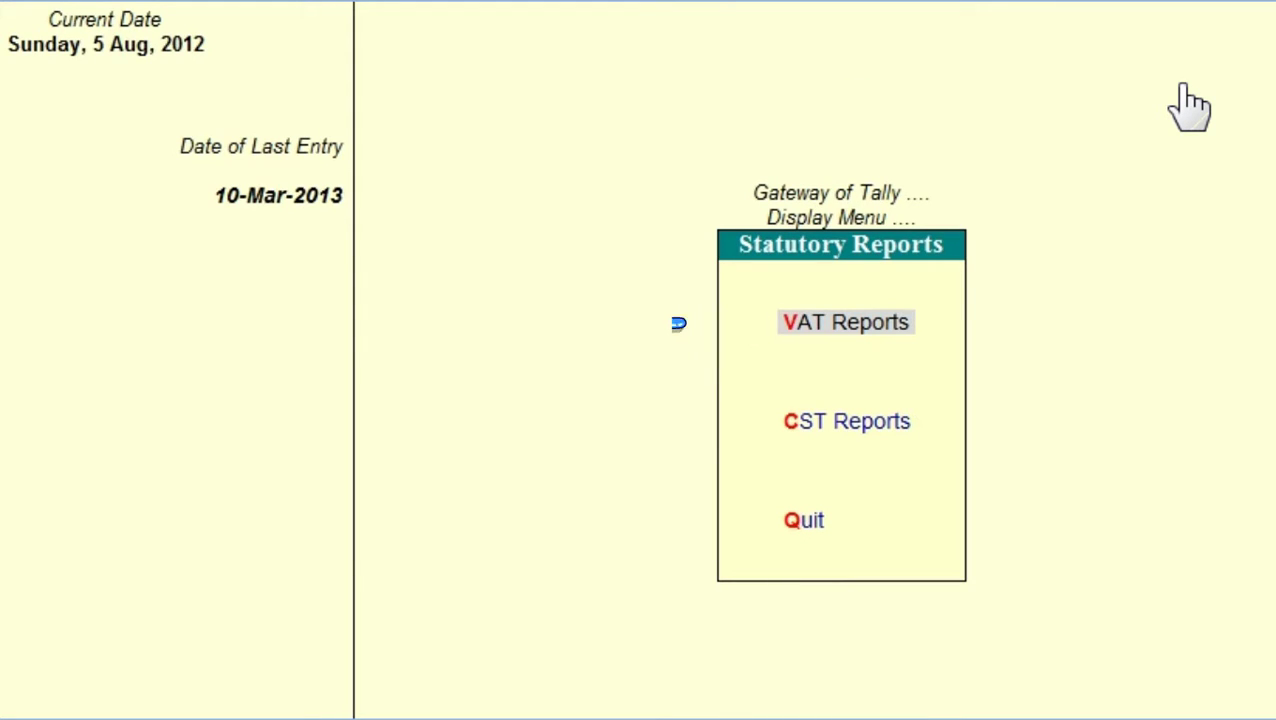
{"action": "key", "text": "Return"}
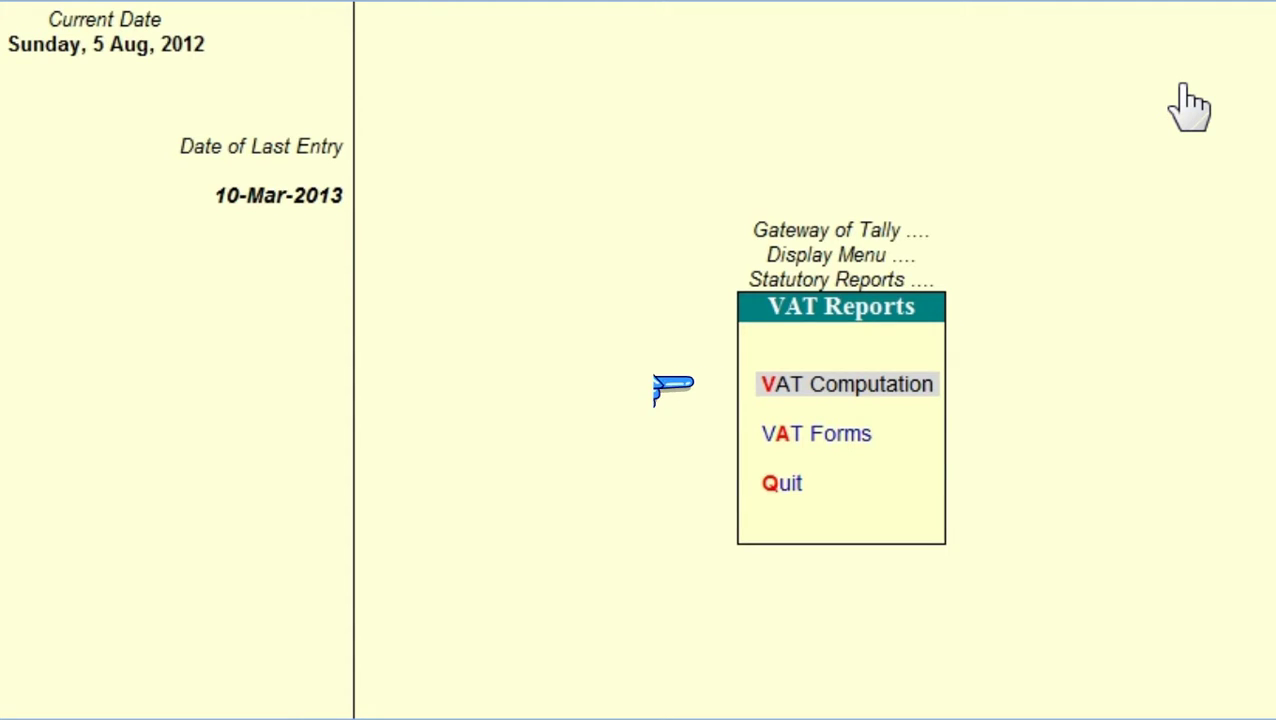
{"action": "key", "text": "Return"}
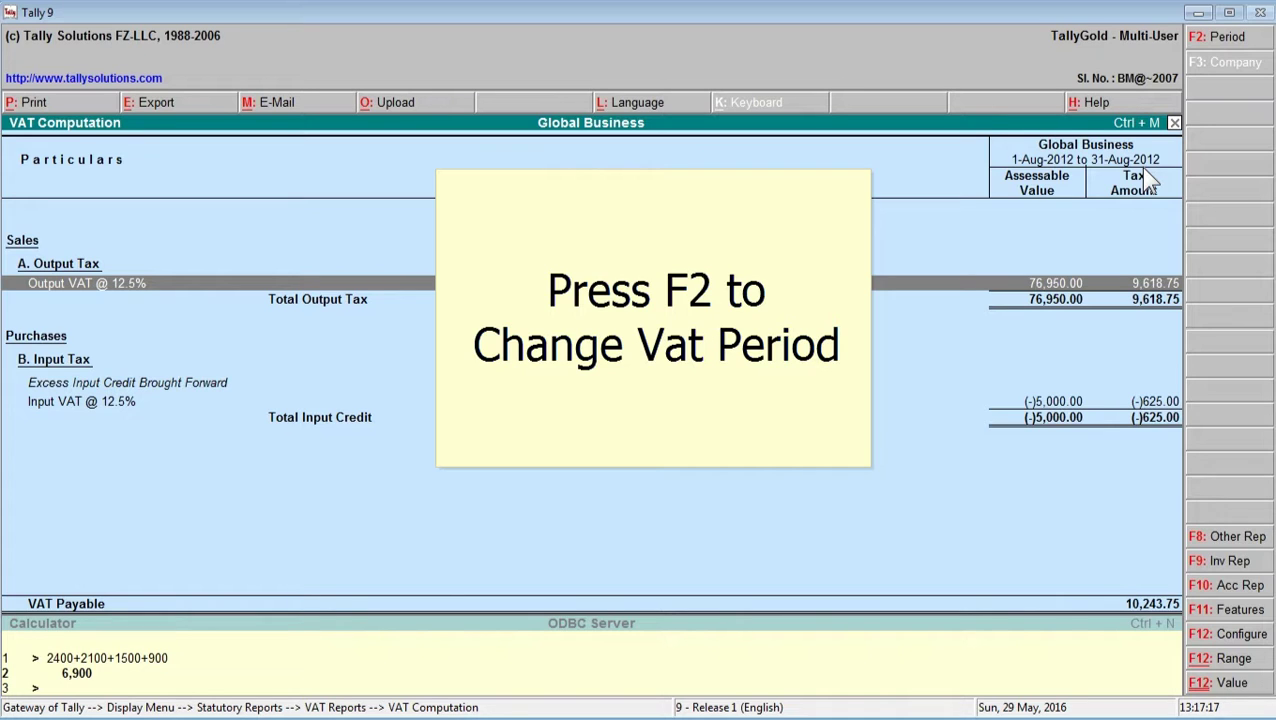
- Set the VAT Computation period from 1-4-2012 to 31-3-2013, review the report and leave it
{"action": "key", "text": "F2"}
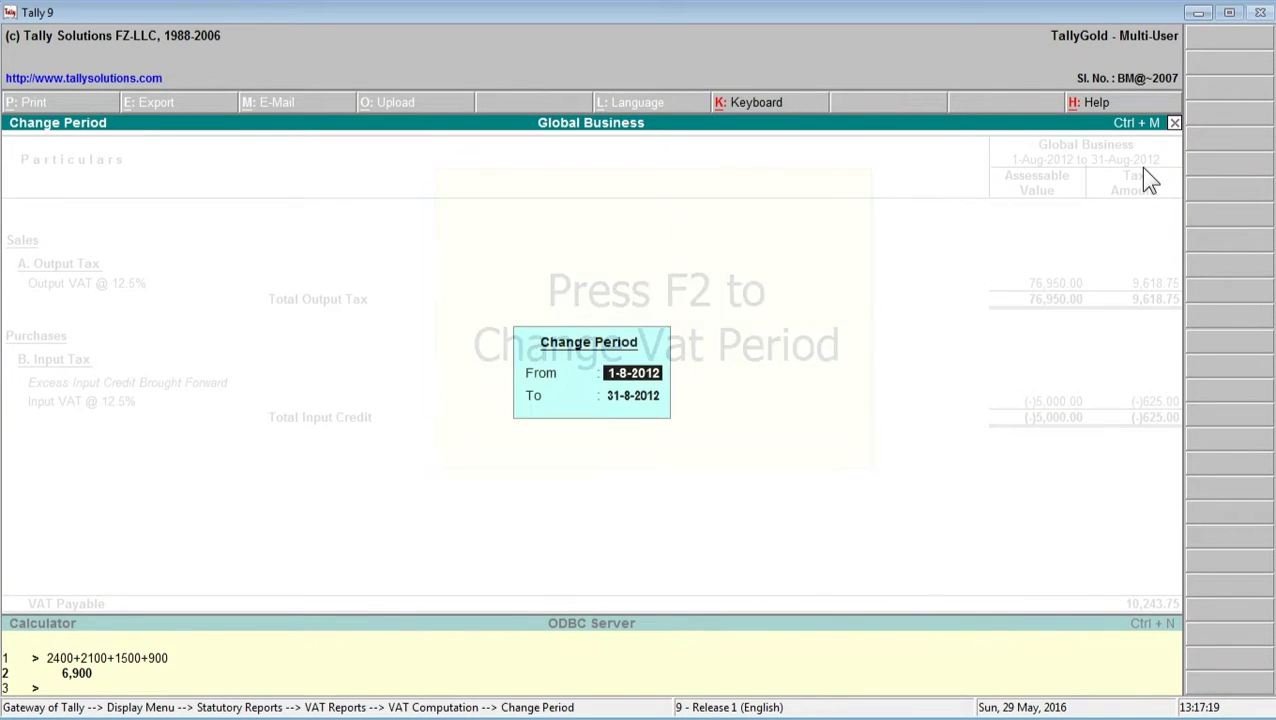
{"action": "type", "text": "1-4-"}
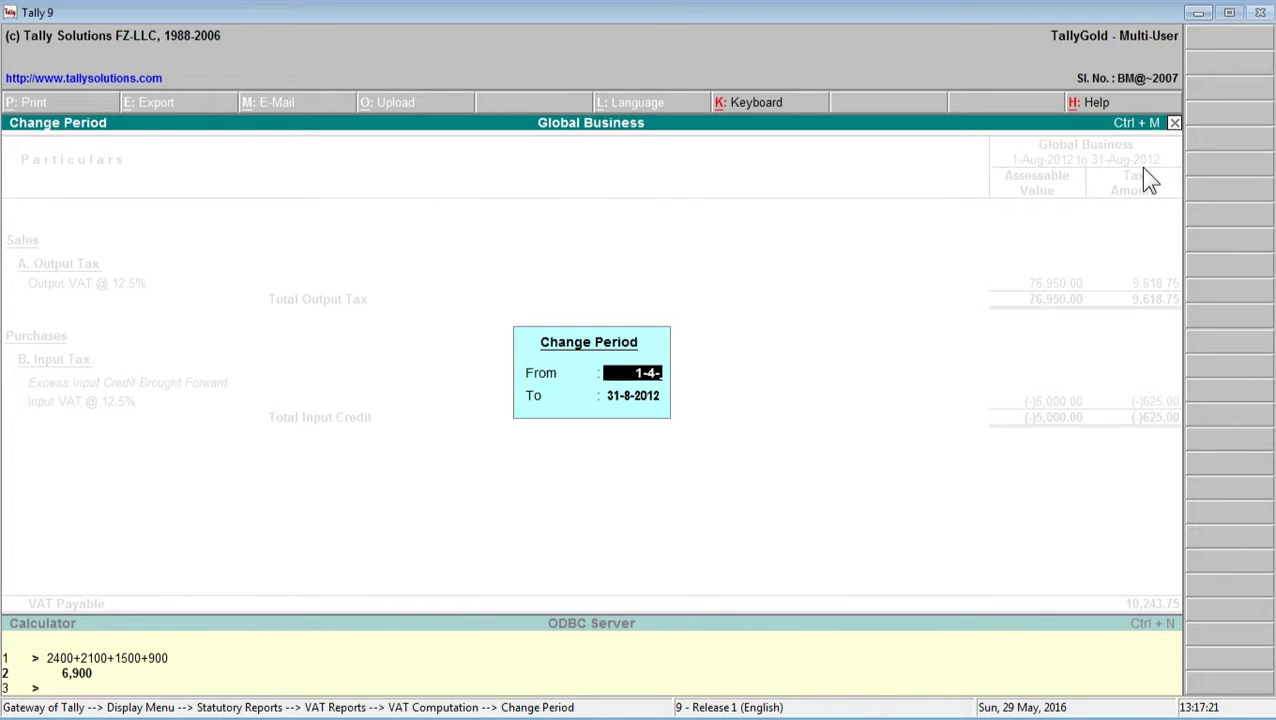
{"action": "type", "text": "2012"}
{"action": "key", "text": "Return"}
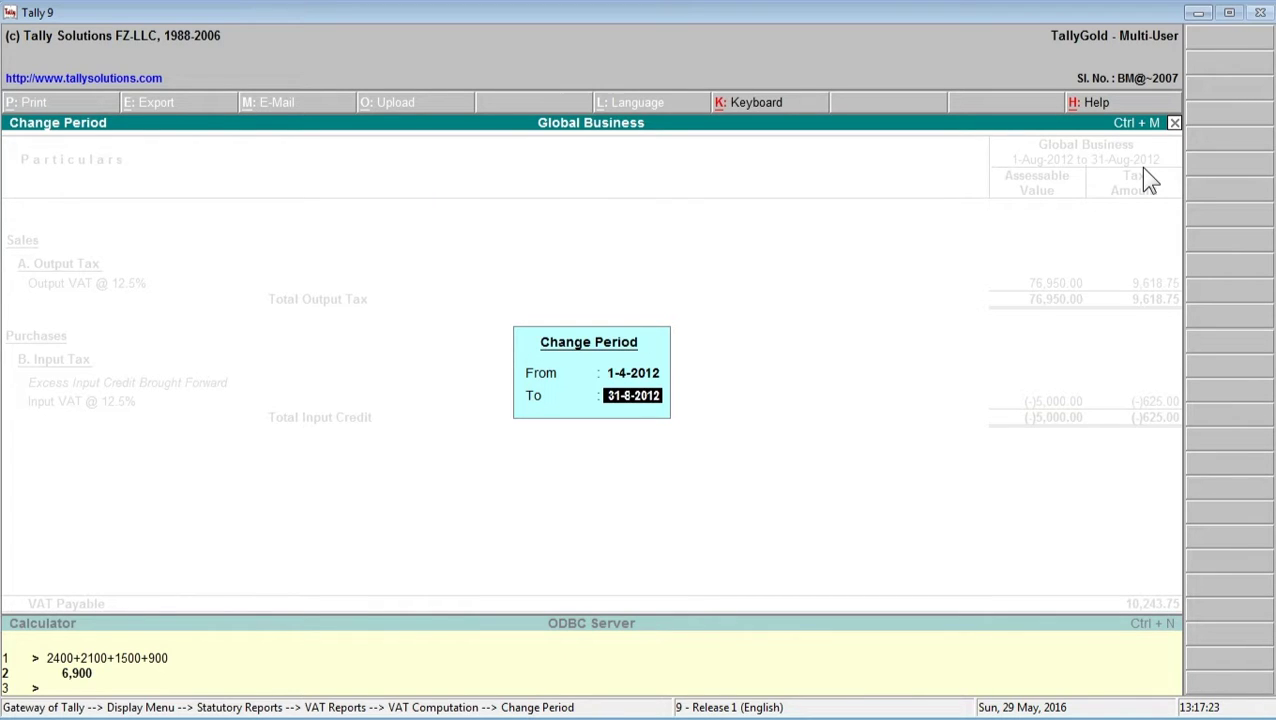
{"action": "type", "text": "31-3-2013"}
{"action": "key", "text": "Return"}
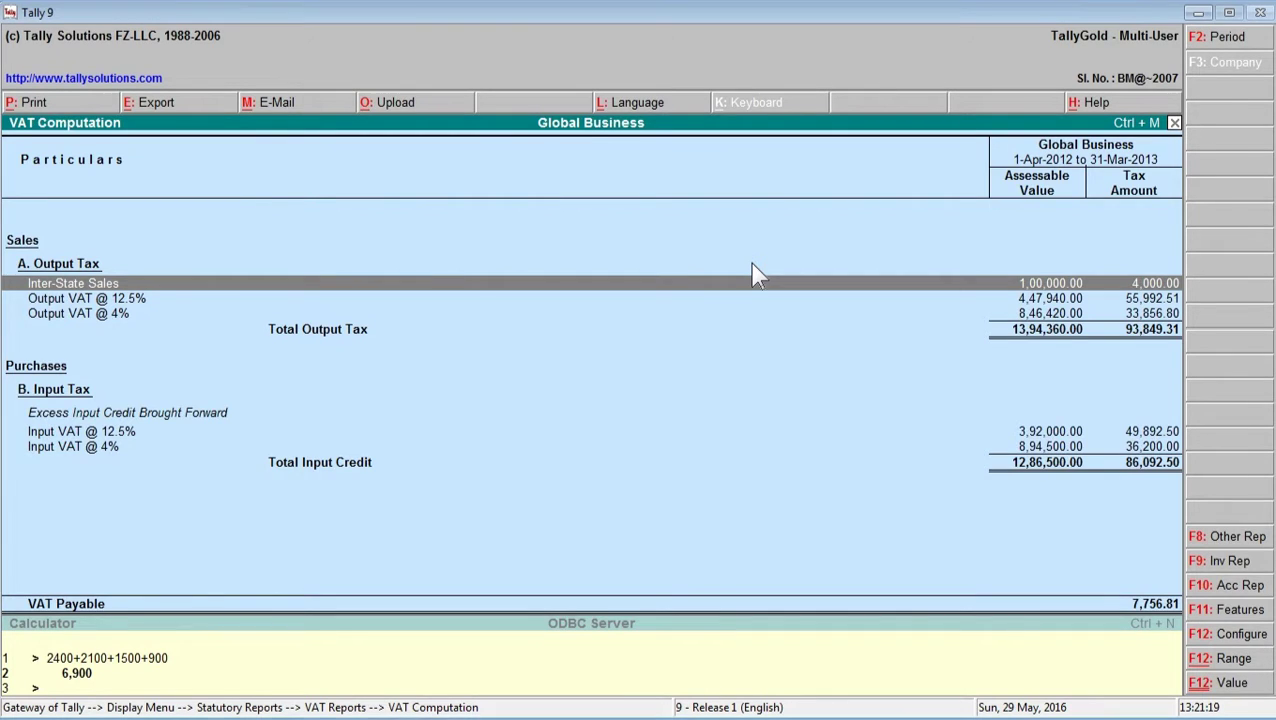
{"action": "key", "text": "Escape"}
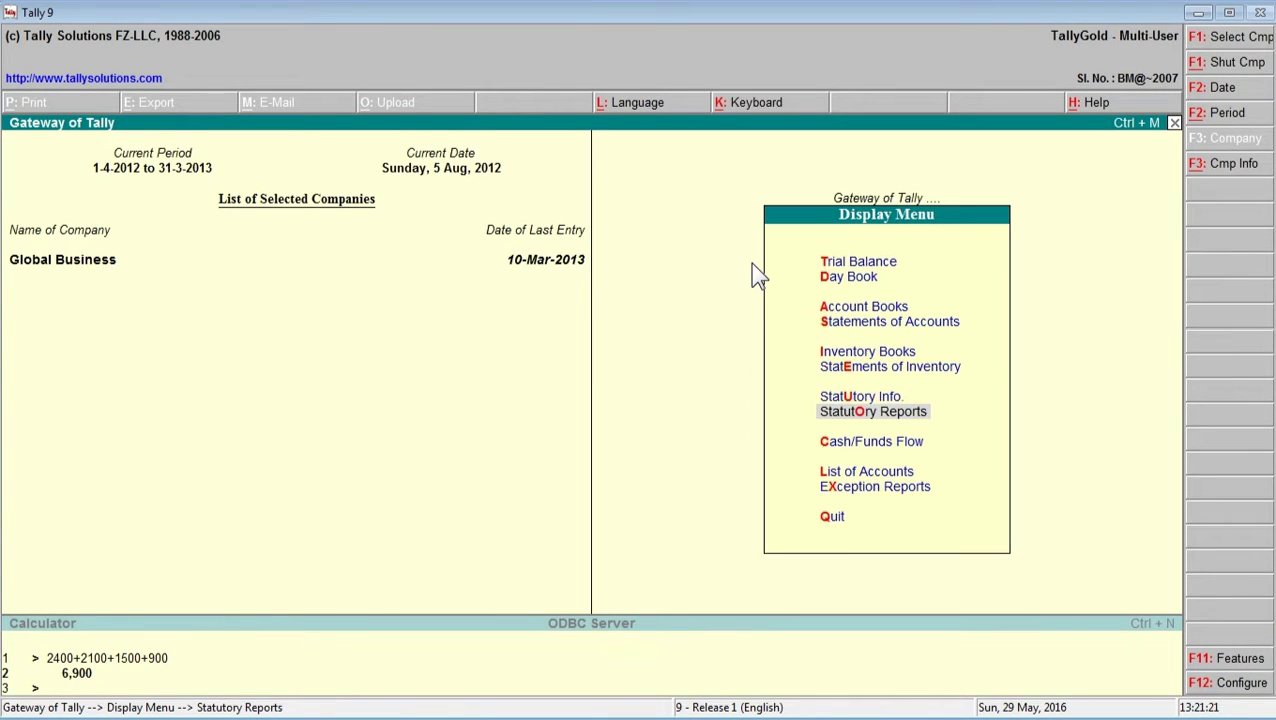
{"action": "key", "text": "Escape"}
{"action": "key", "text": "Down"}
{"action": "key", "text": "Up"}
{"action": "key", "text": "Up"}
{"action": "key", "text": "Up"}
{"action": "key", "text": "Up"}
{"action": "key", "text": "Up"}
{"action": "key", "text": "Up"}
{"action": "key", "text": "Up"}
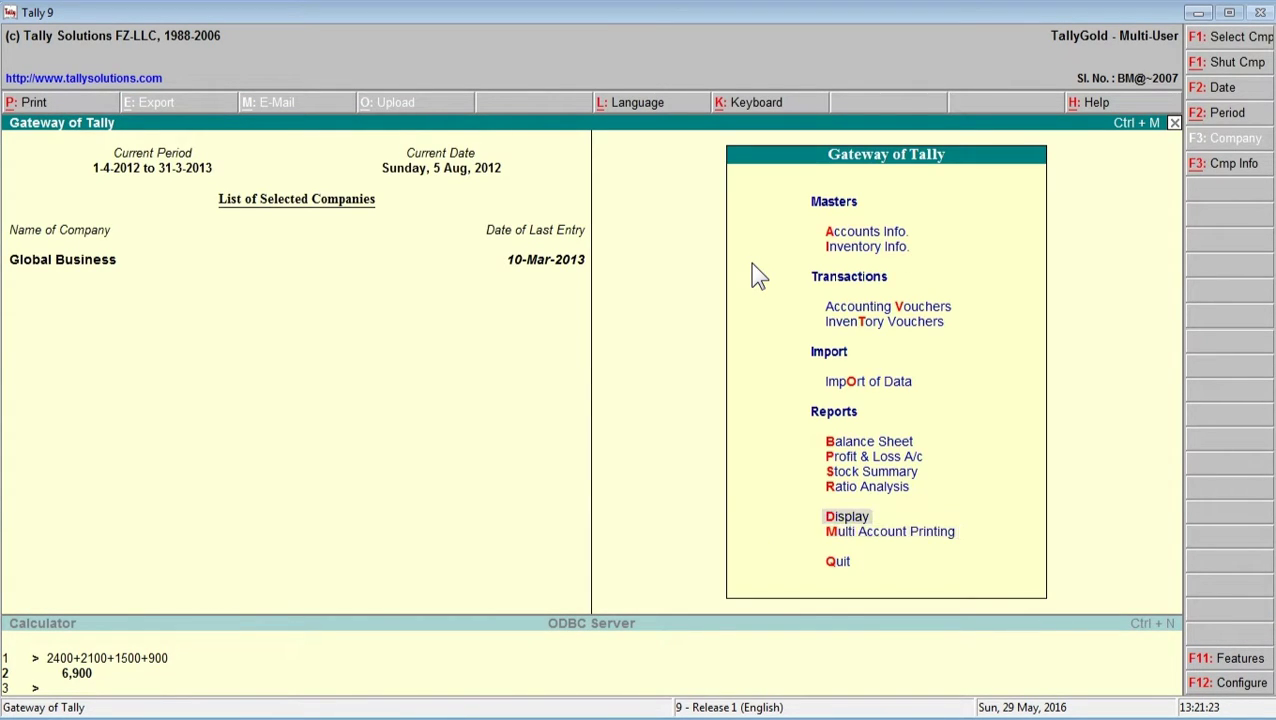
{"action": "key", "text": "Up"}
{"action": "key", "text": "Up"}
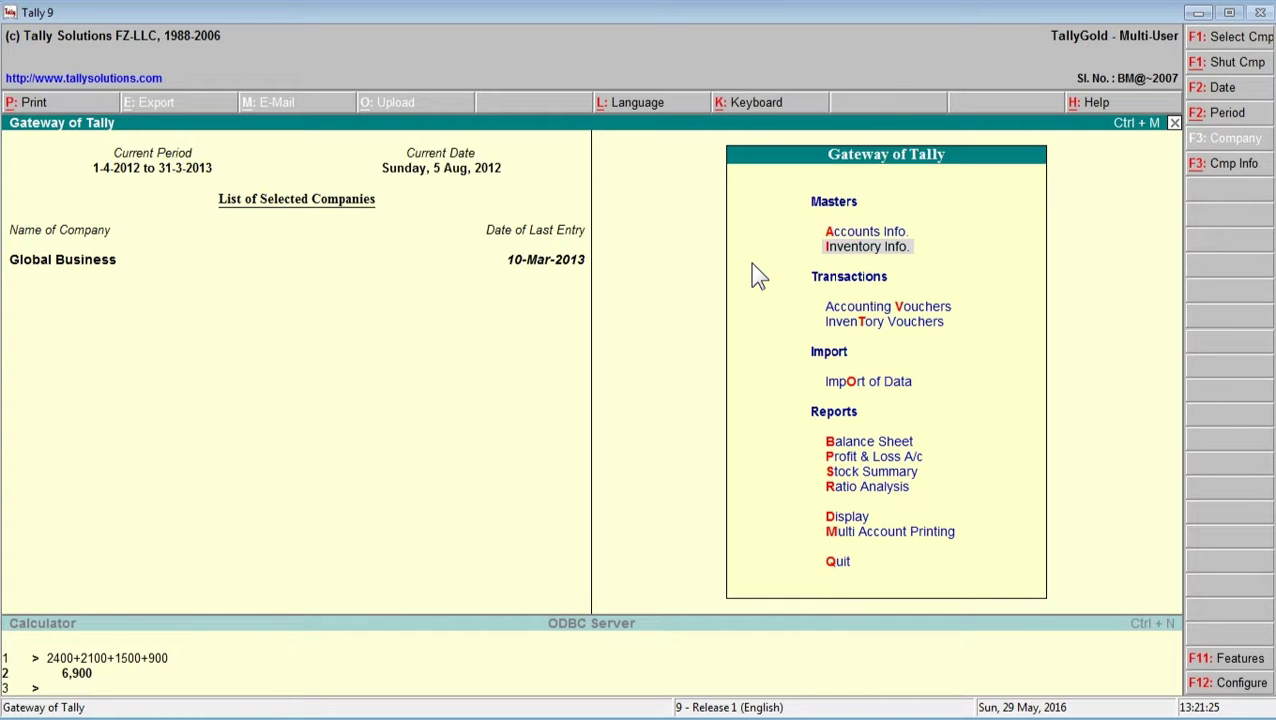
{"action": "key", "text": "Down"}
{"action": "key", "text": "Return"}
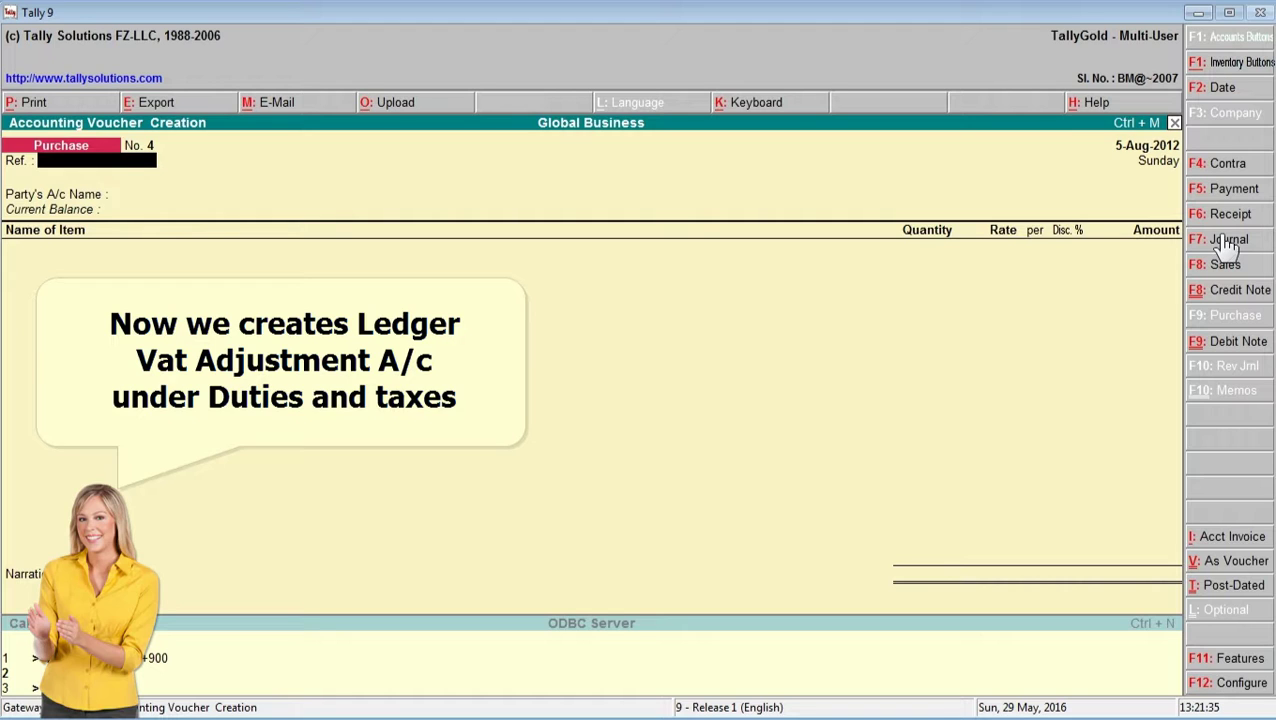
{"action": "key", "text": "Escape"}
{"action": "key", "text": "y"}
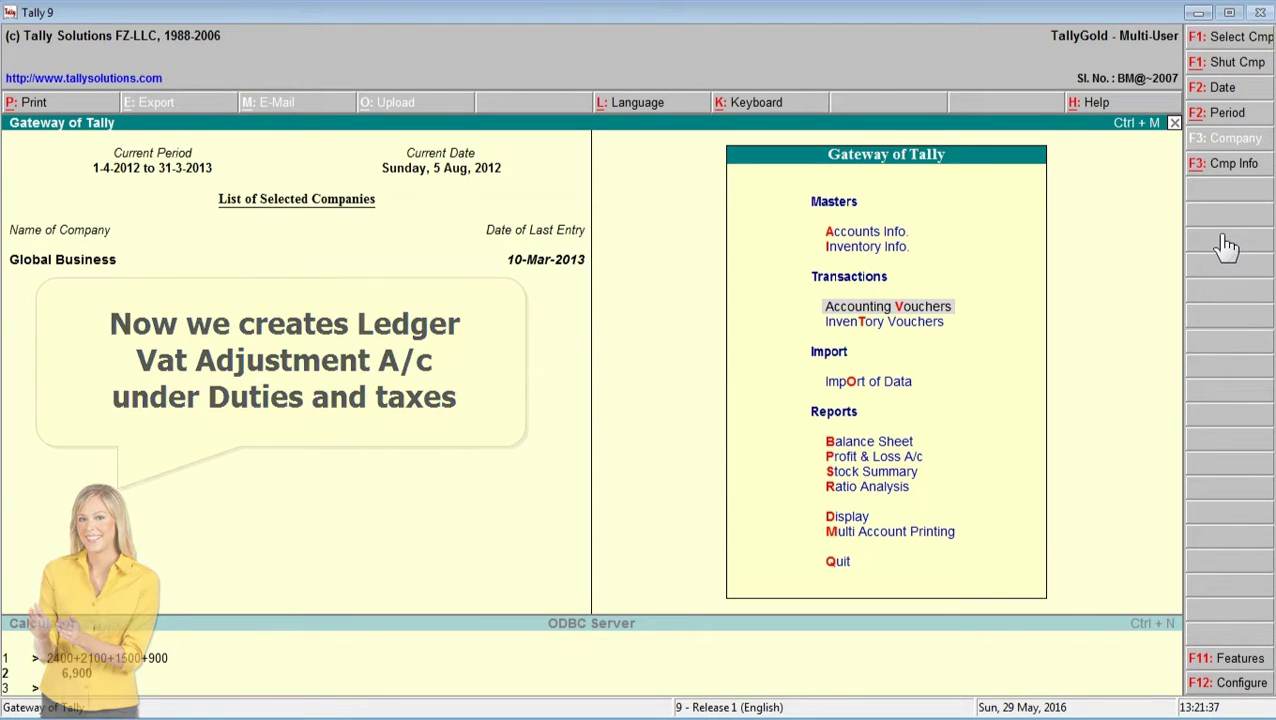
- Start a new single ledger and name it Vat Adjustment A/c, without an alias
{"action": "key", "text": "Up"}
{"action": "key", "text": "Up"}
{"action": "key", "text": "Return"}
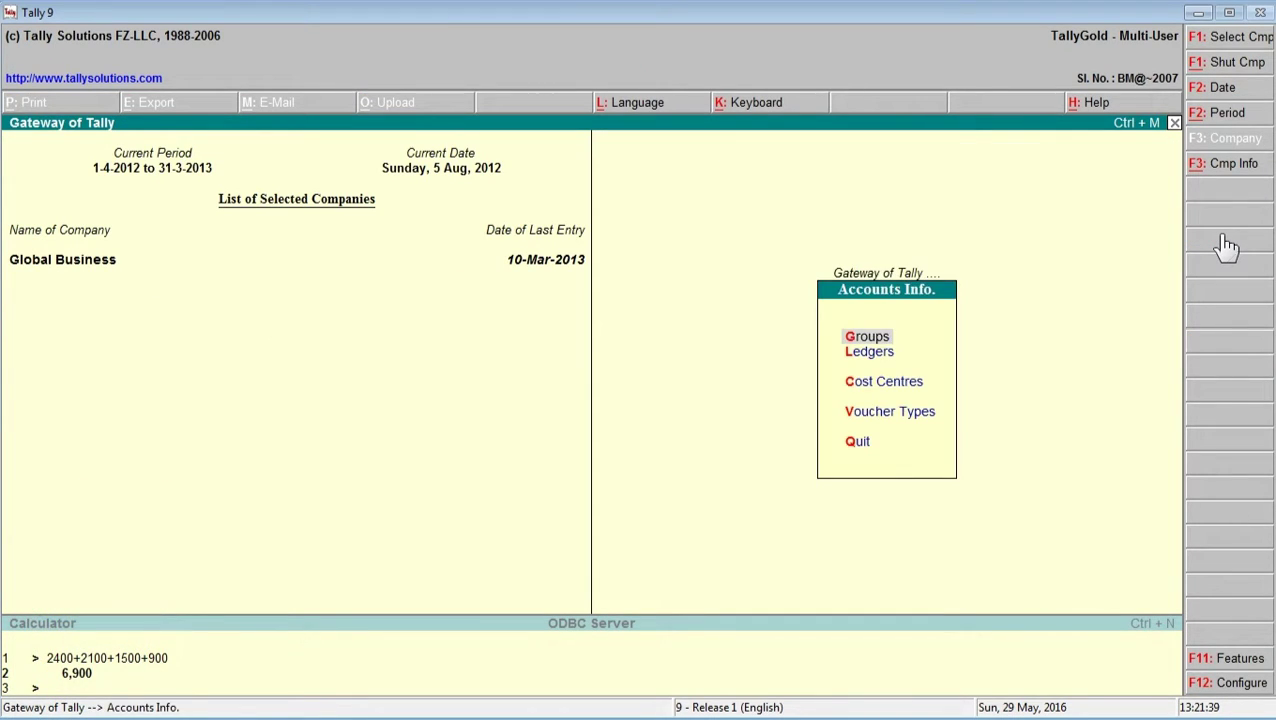
{"action": "key", "text": "Down"}
{"action": "key", "text": "Return"}
{"action": "key", "text": "Return"}
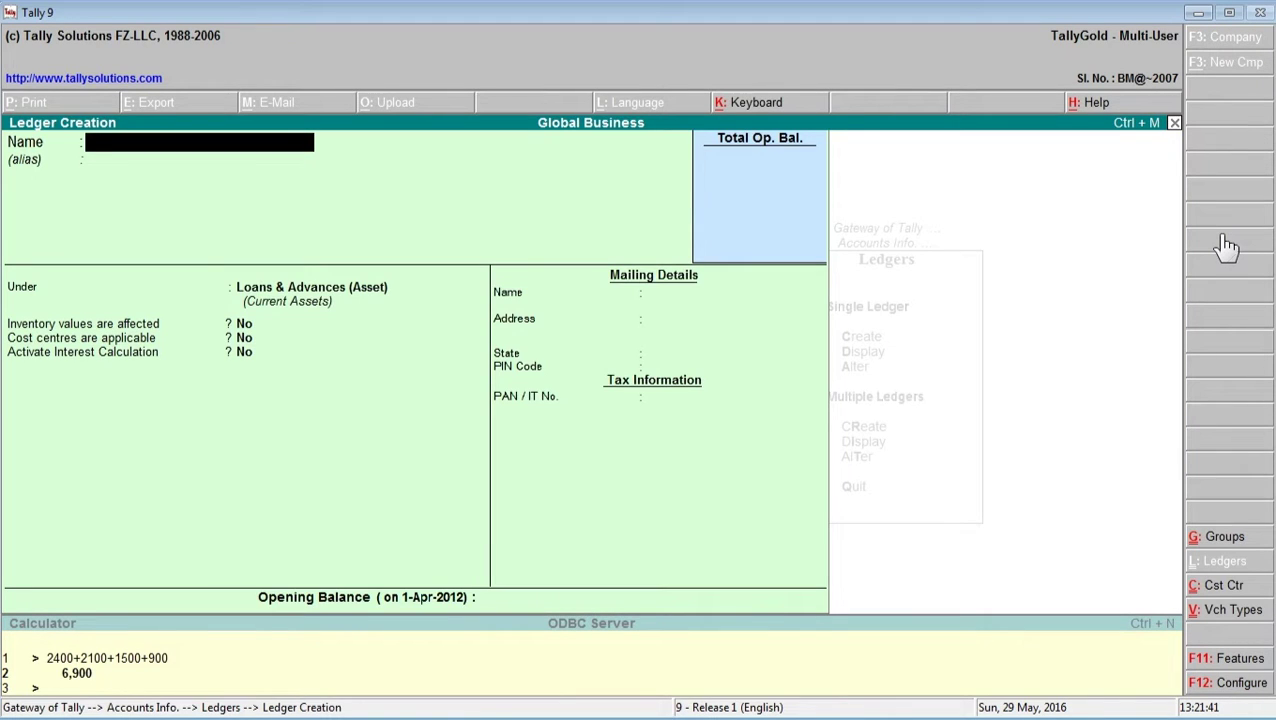
{"action": "type", "text": "Vat Adjustment"}
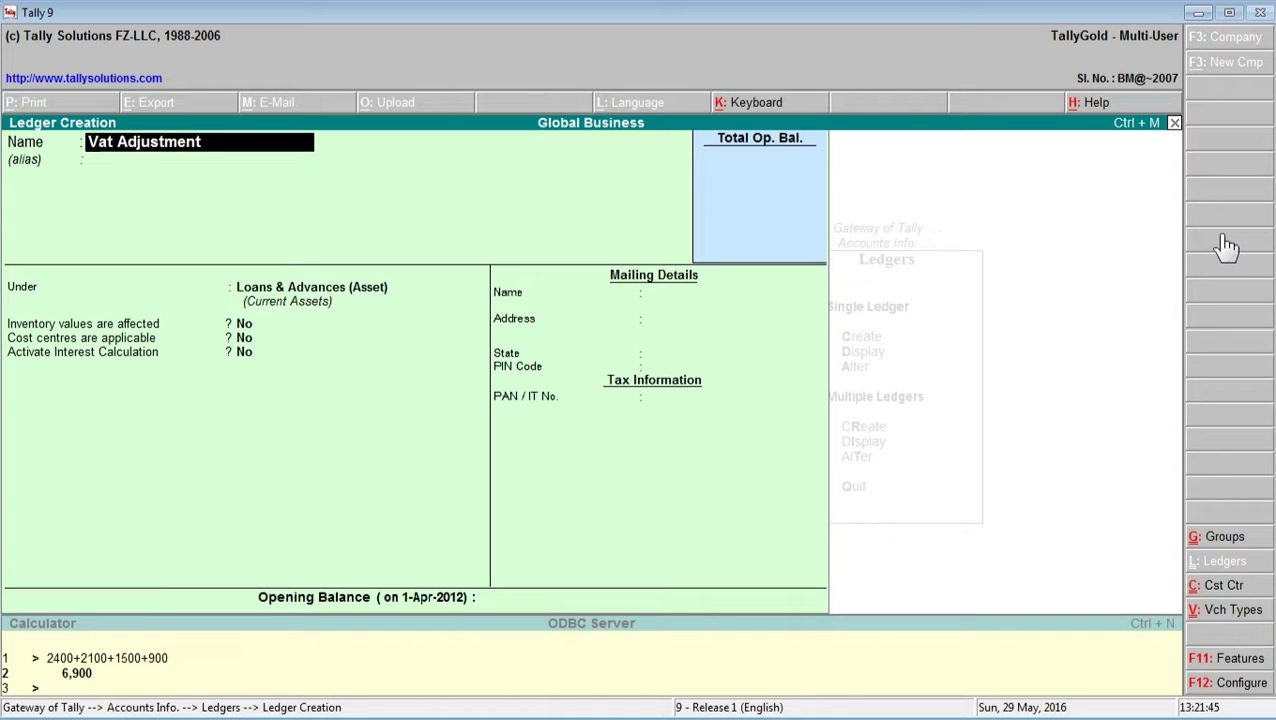
{"action": "type", "text": " A/c"}
{"action": "key", "text": "Return"}
{"action": "key", "text": "Return"}
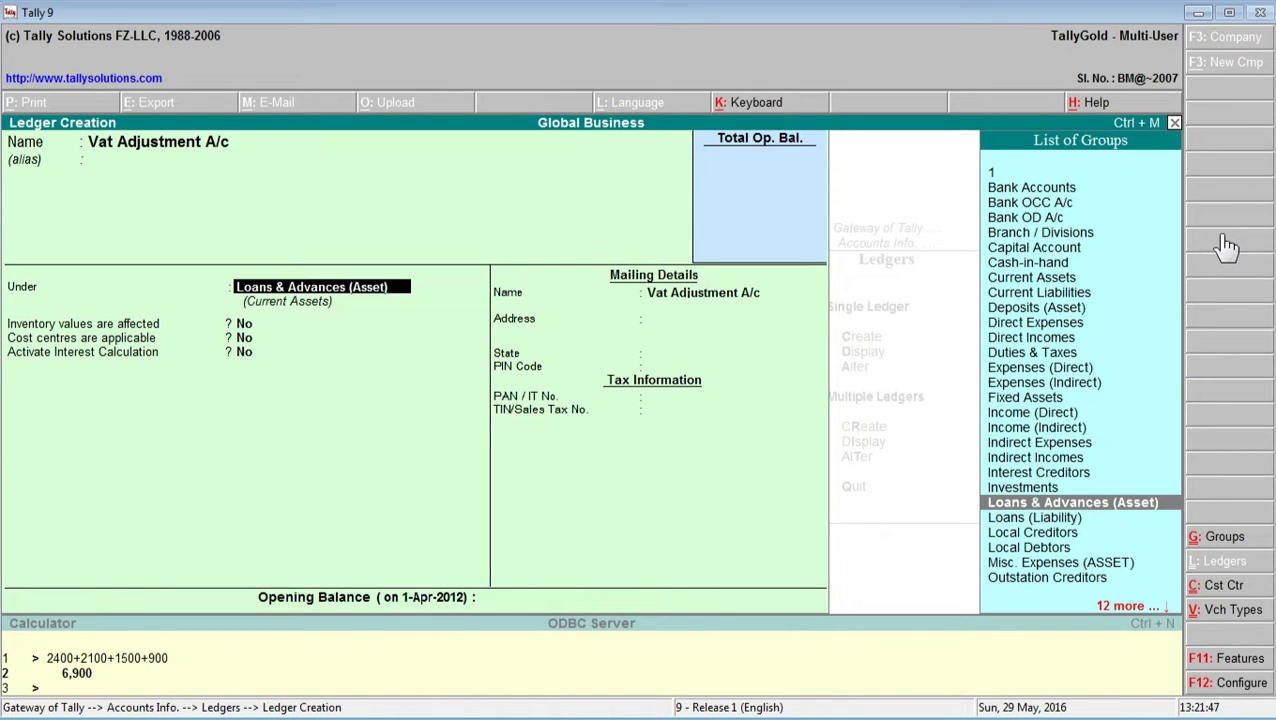
- Place the Vat Adjustment A/c ledger under the Duties & Taxes group
{"action": "type", "text": "D"}
{"action": "key", "text": "Down"}
{"action": "key", "text": "Down"}
{"action": "key", "text": "Down"}
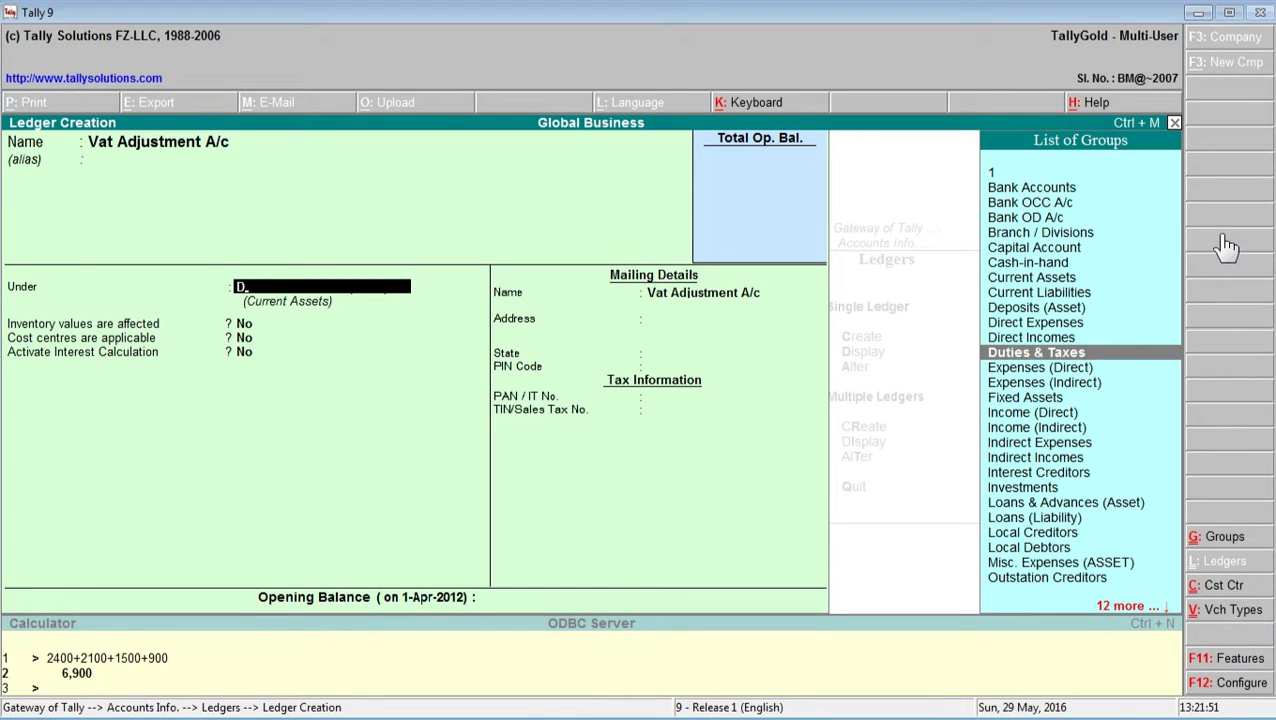
{"action": "key", "text": "Return"}
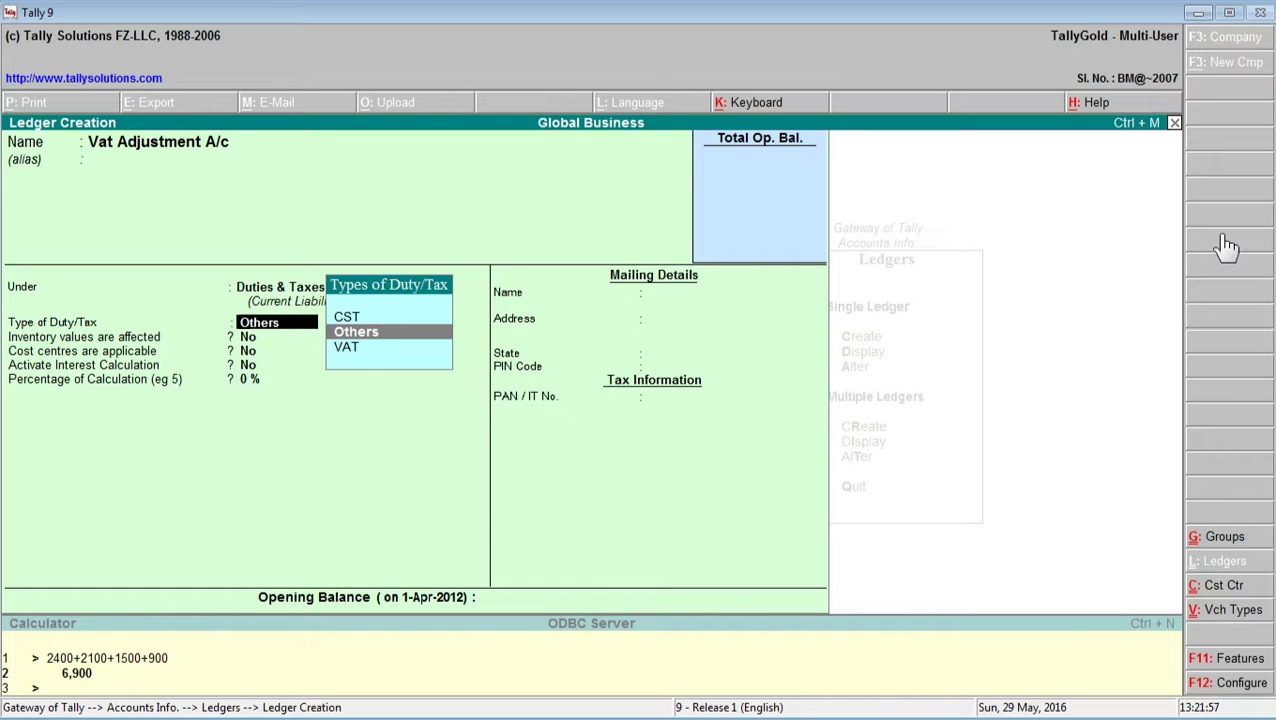
- Set the ledger's duty type to VAT with tax class Not Applicable, keep the remaining defaults, save it and leave ledger creation
{"action": "key", "text": "Down"}
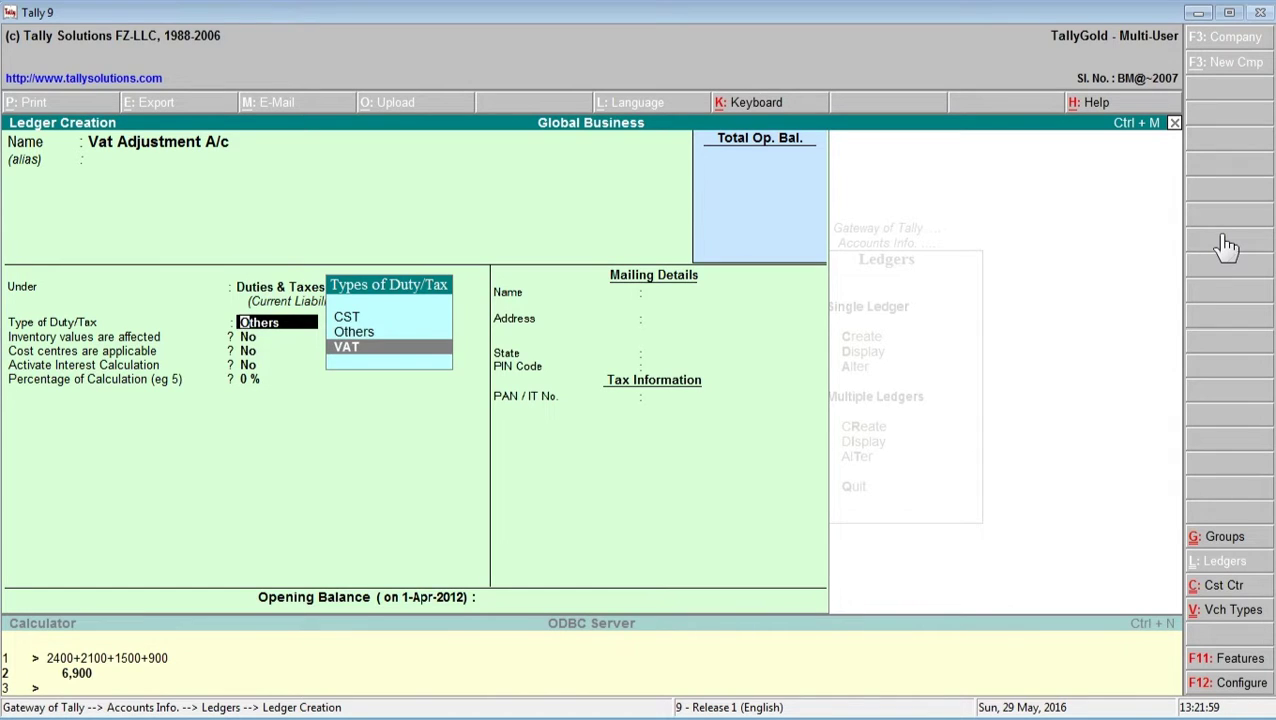
{"action": "key", "text": "Return"}
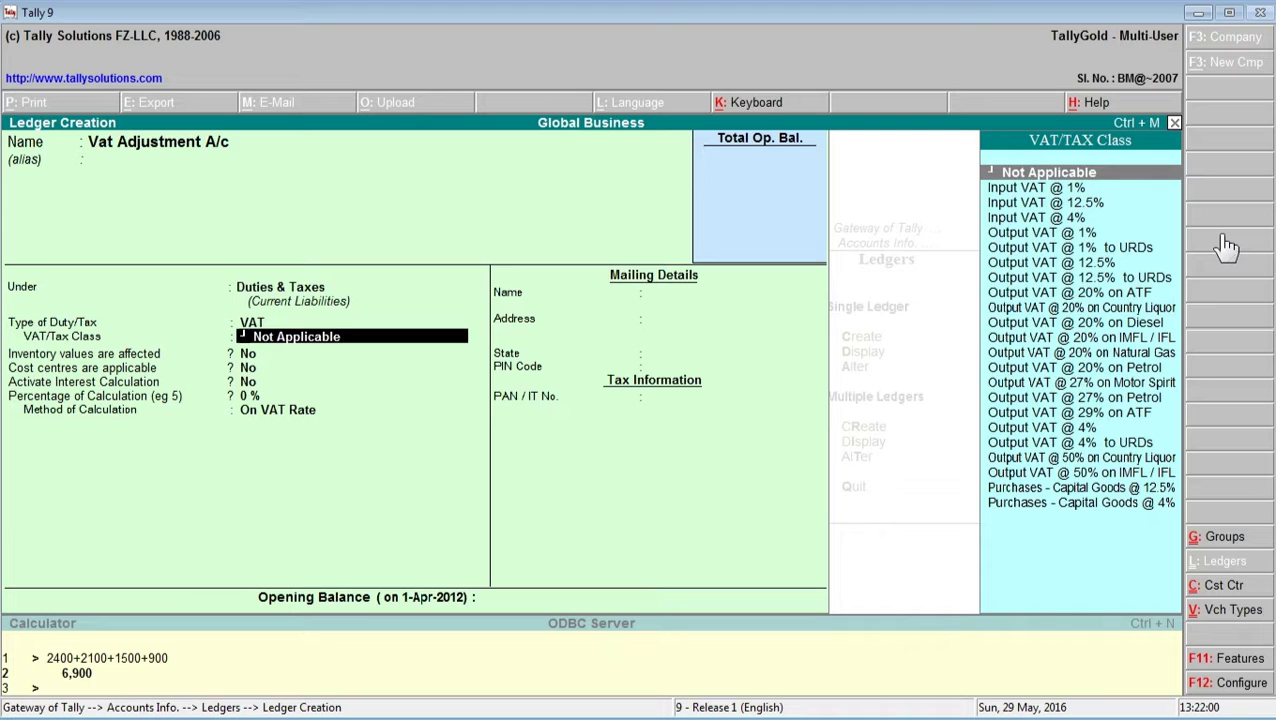
{"action": "key", "text": "Return"}
{"action": "key", "text": "Return"}
{"action": "key", "text": "Return"}
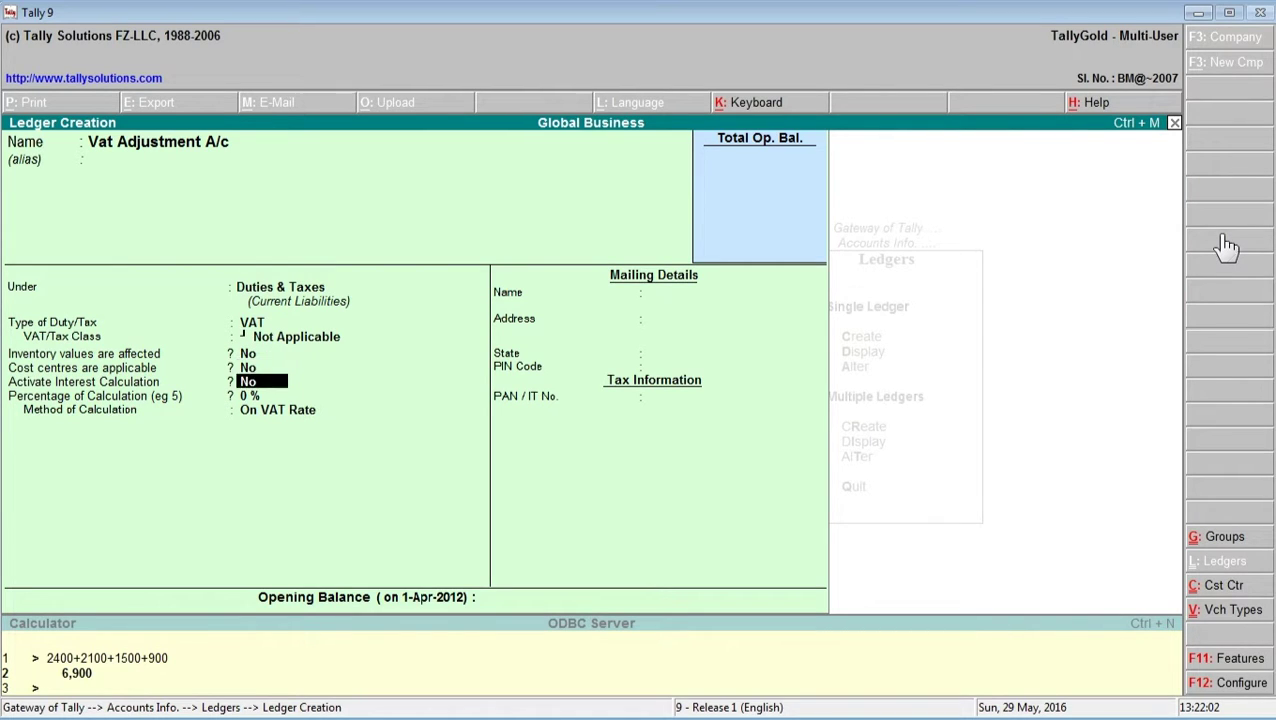
{"action": "key", "text": "Return"}
{"action": "key", "text": "Return"}
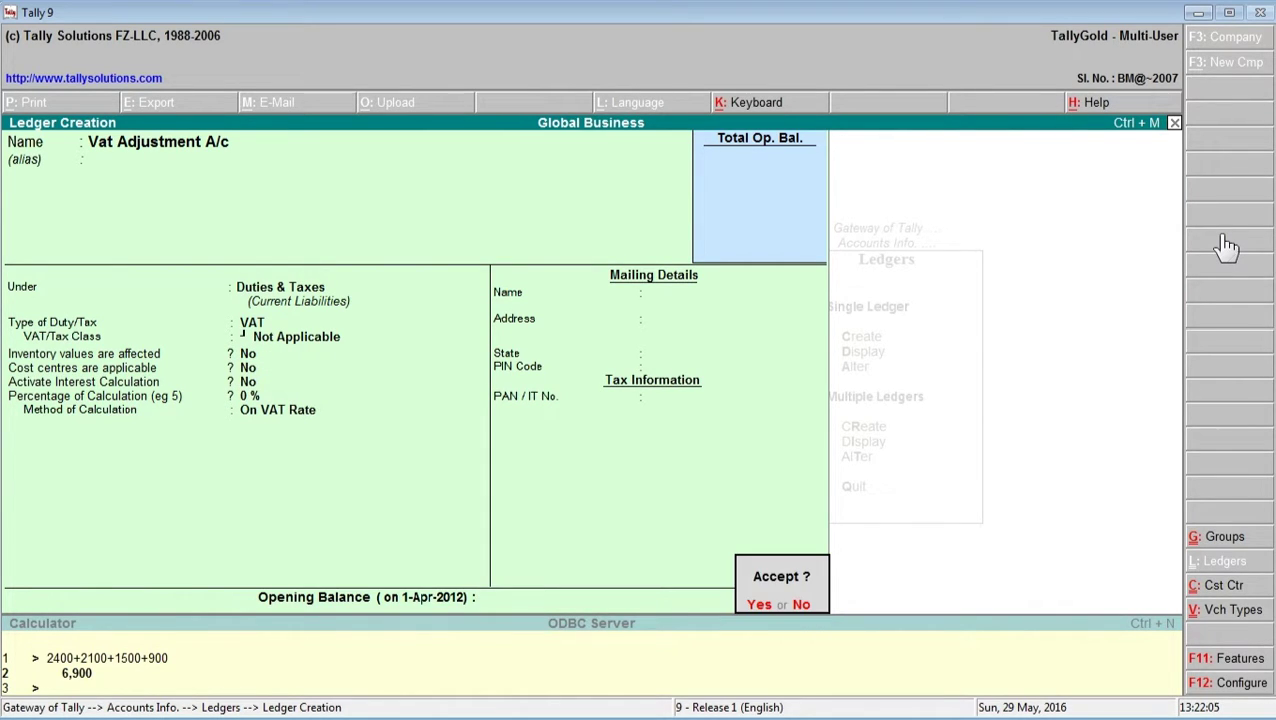
{"action": "key", "text": "Return"}
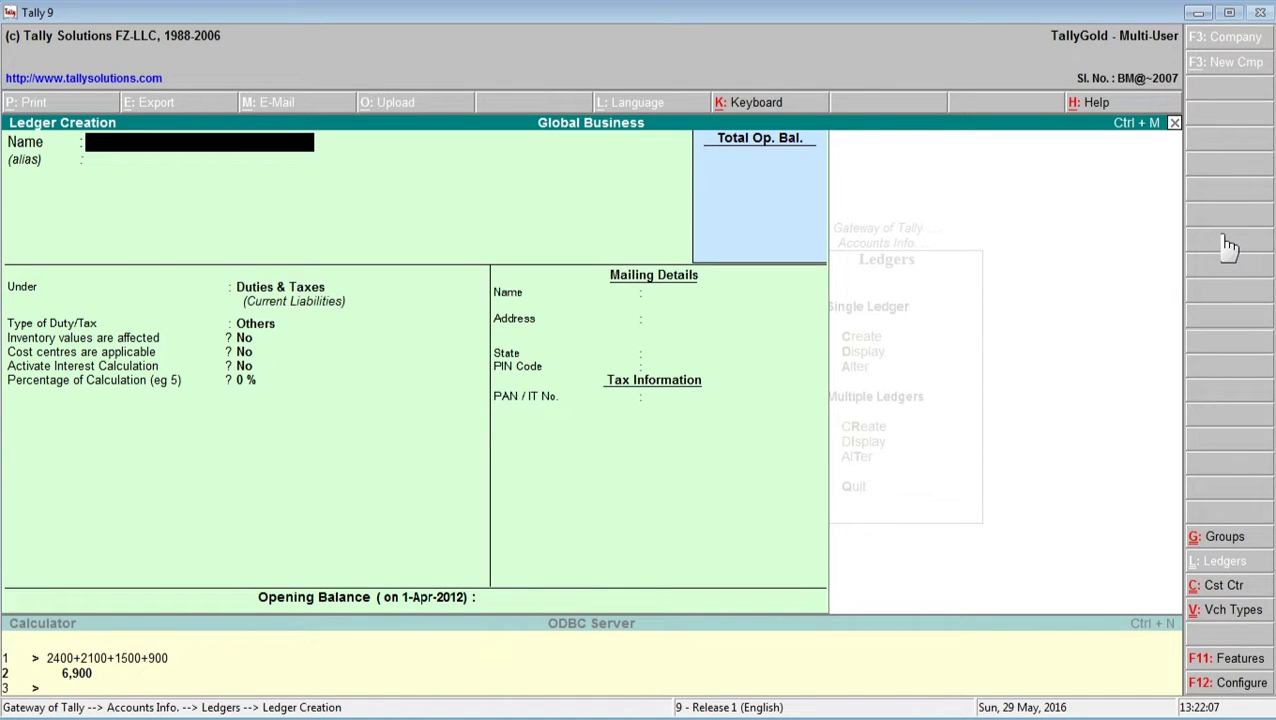
{"action": "key", "text": "Escape"}
{"action": "key", "text": "Return"}
{"action": "key", "text": "Escape"}
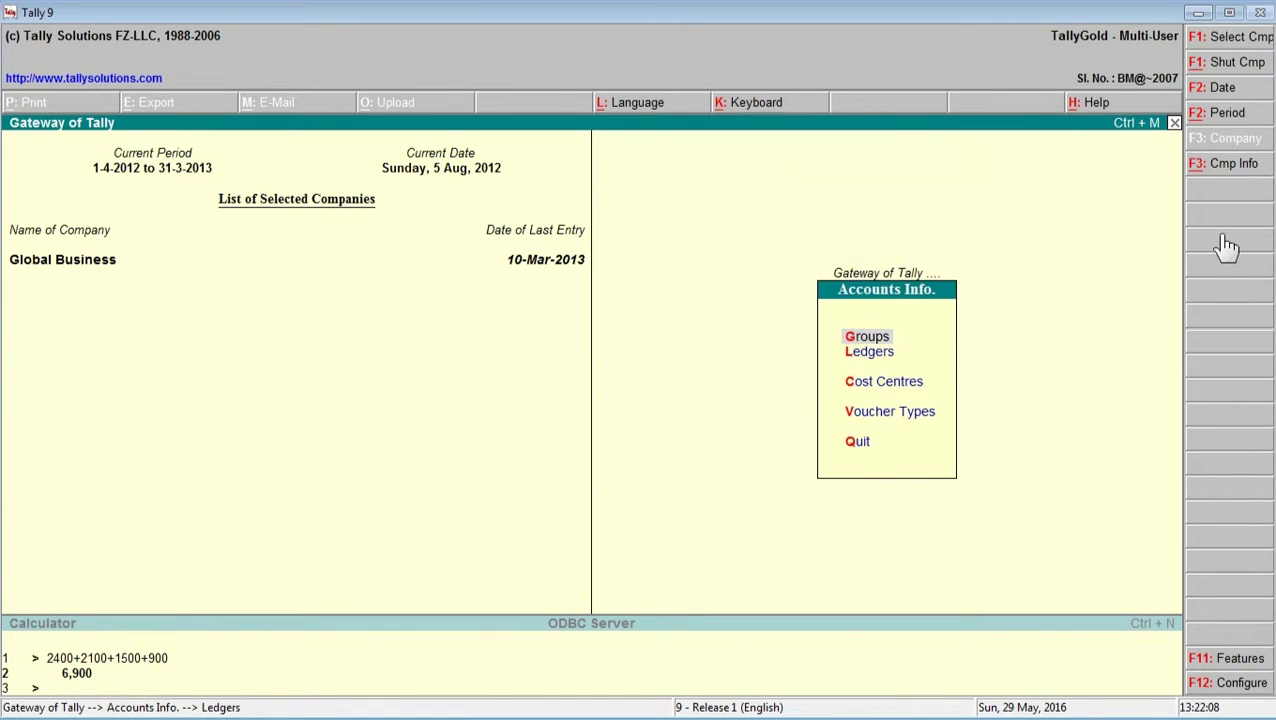
{"action": "key", "text": "Escape"}
- Start a Journal voucher and set its date to 31-3-2013
{"action": "key", "text": "Down"}
{"action": "key", "text": "Down"}
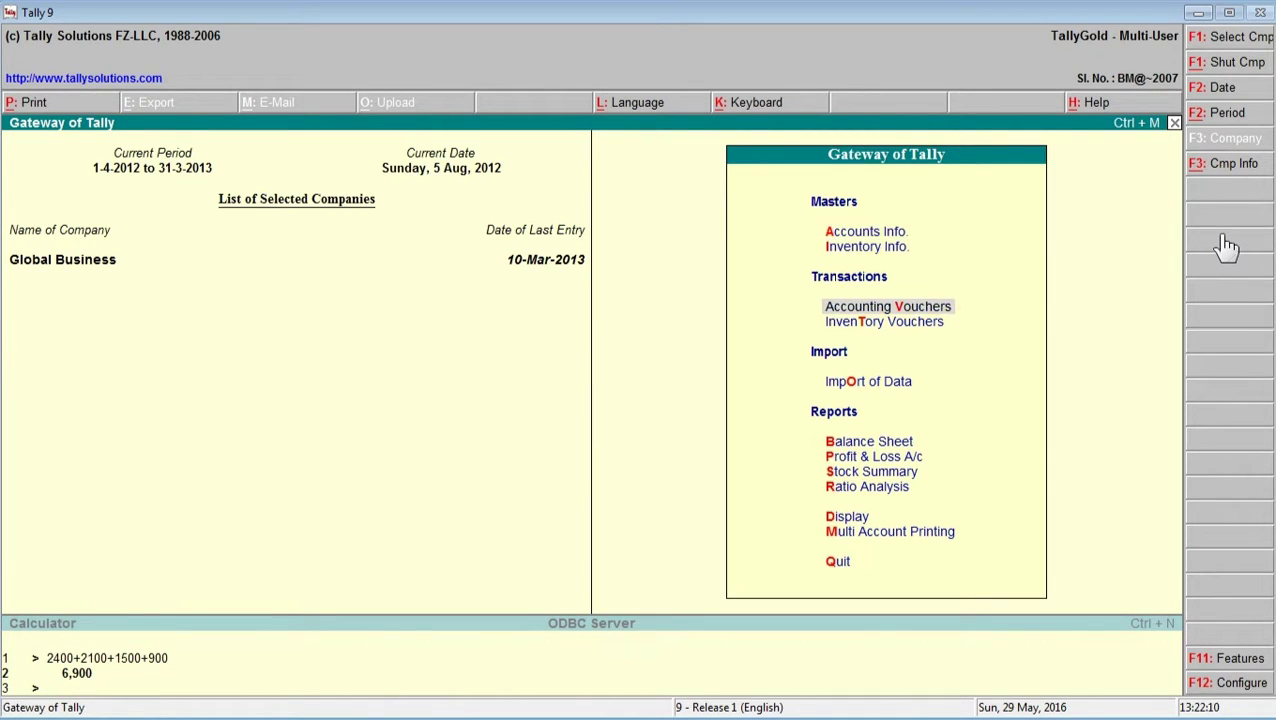
{"action": "key", "text": "Return"}
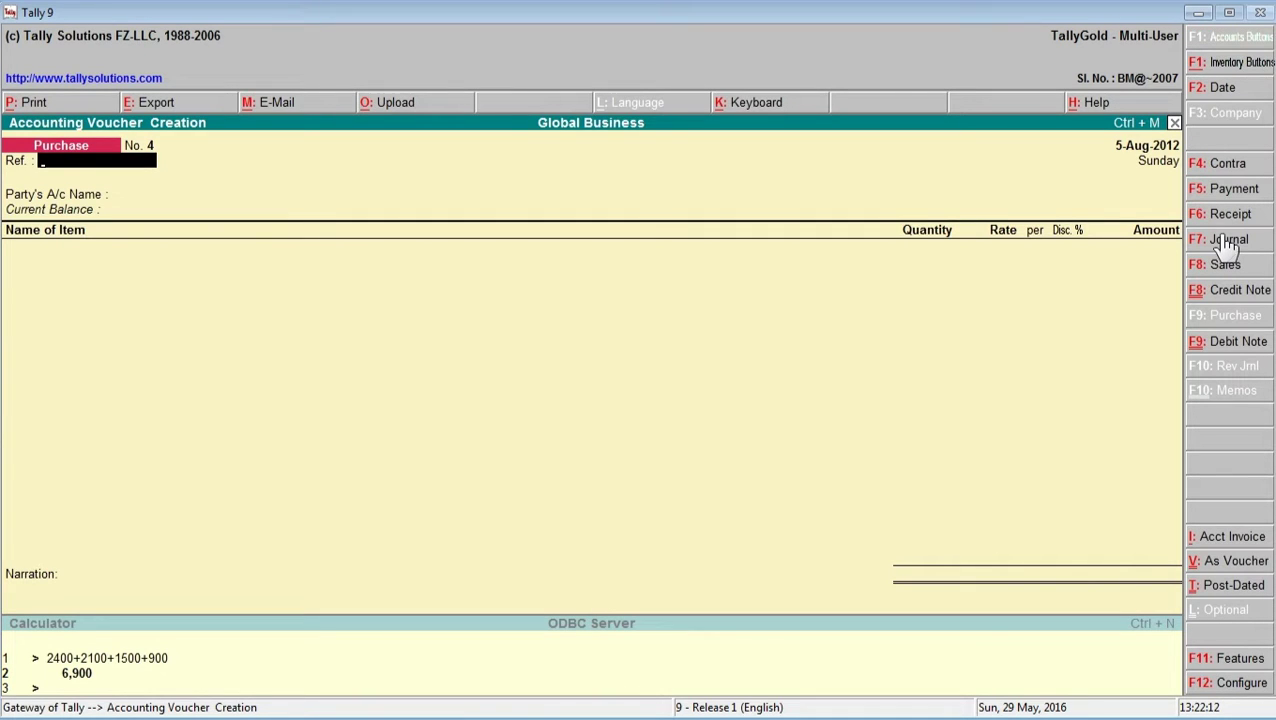
{"action": "left_click", "coordinate": [1227, 242]}
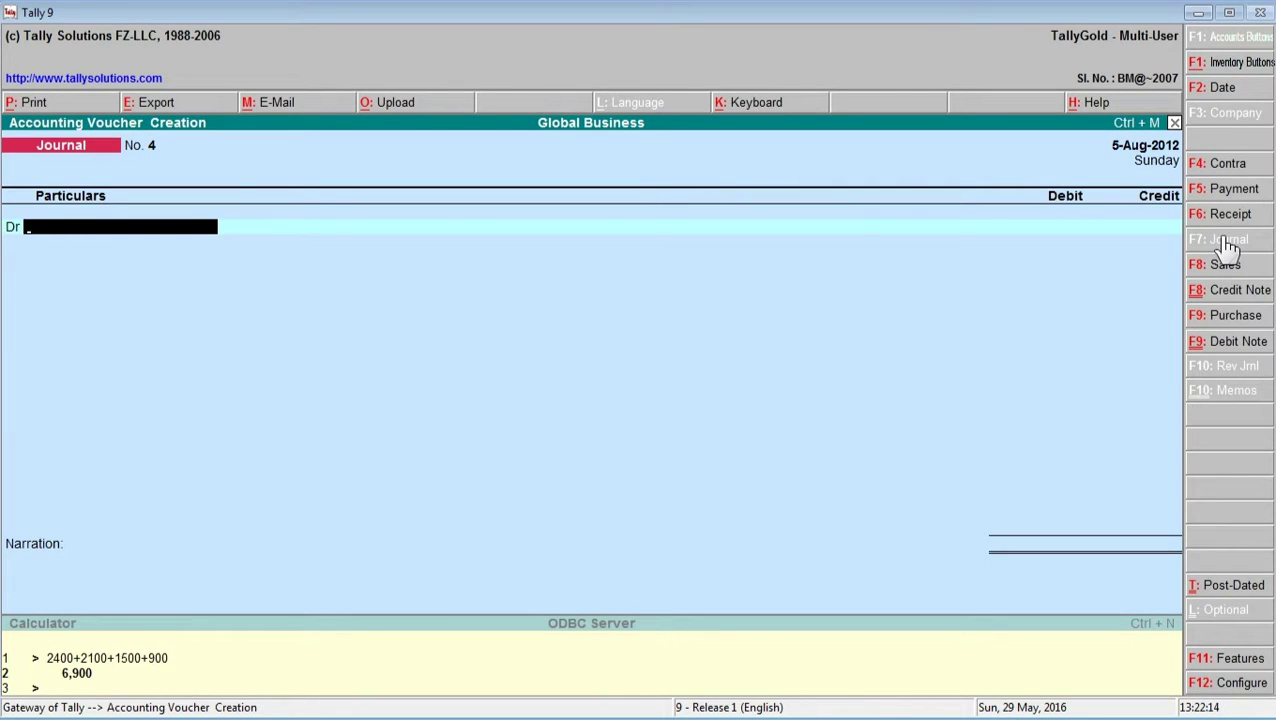
{"action": "key", "text": "F2"}
{"action": "type", "text": "31"}
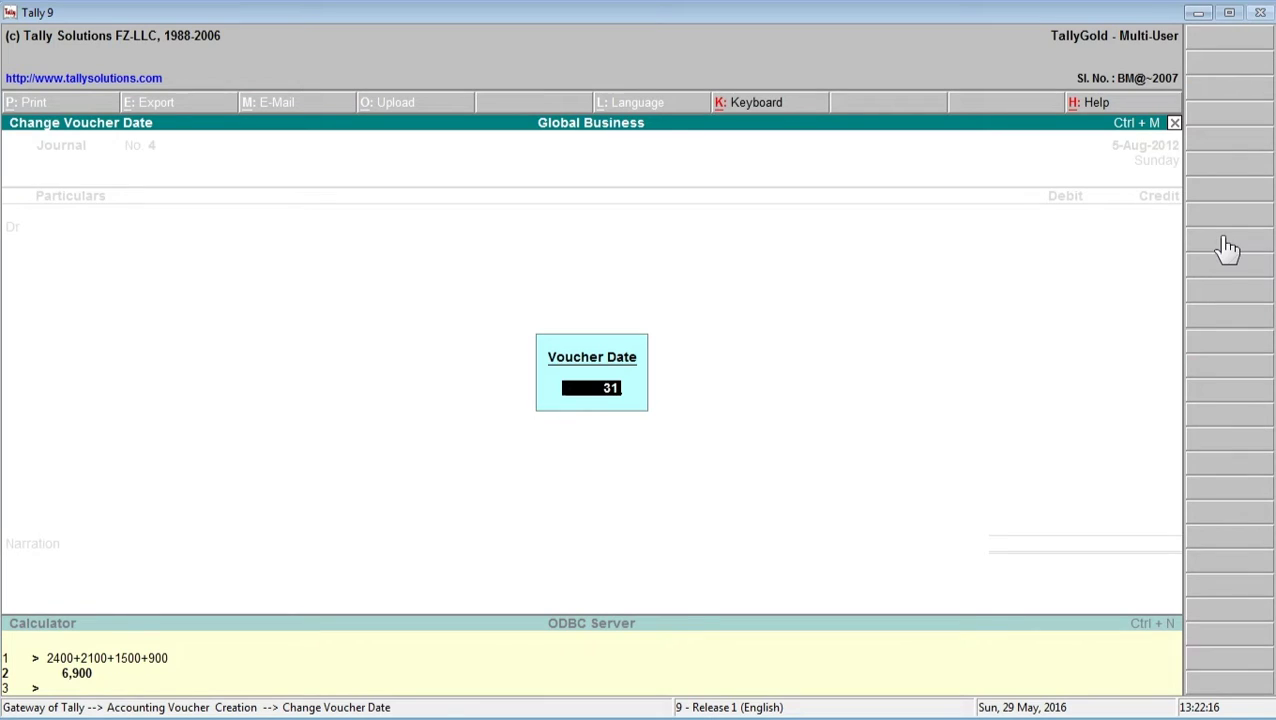
{"action": "type", "text": "-3-2013"}
{"action": "key", "text": "Return"}
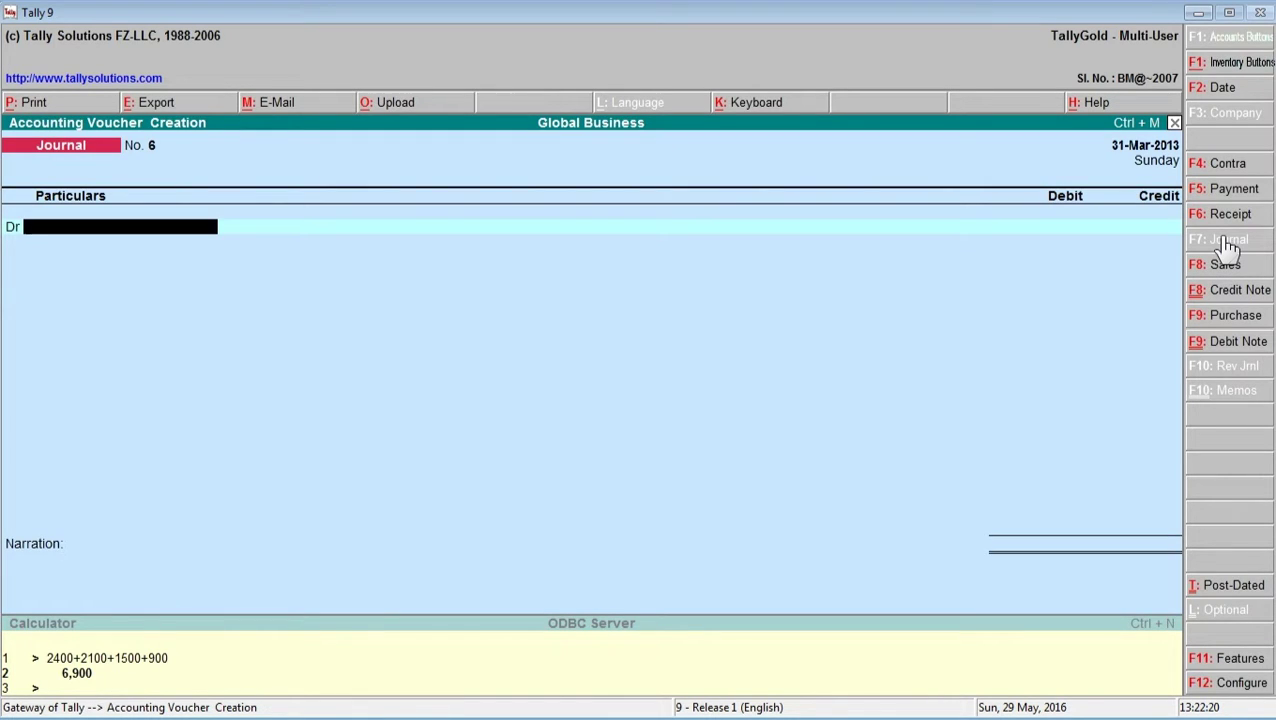
- Debit Output CST @ 4% with 4,000.00 as the first line of the journal voucher
{"action": "type", "text": "O"}
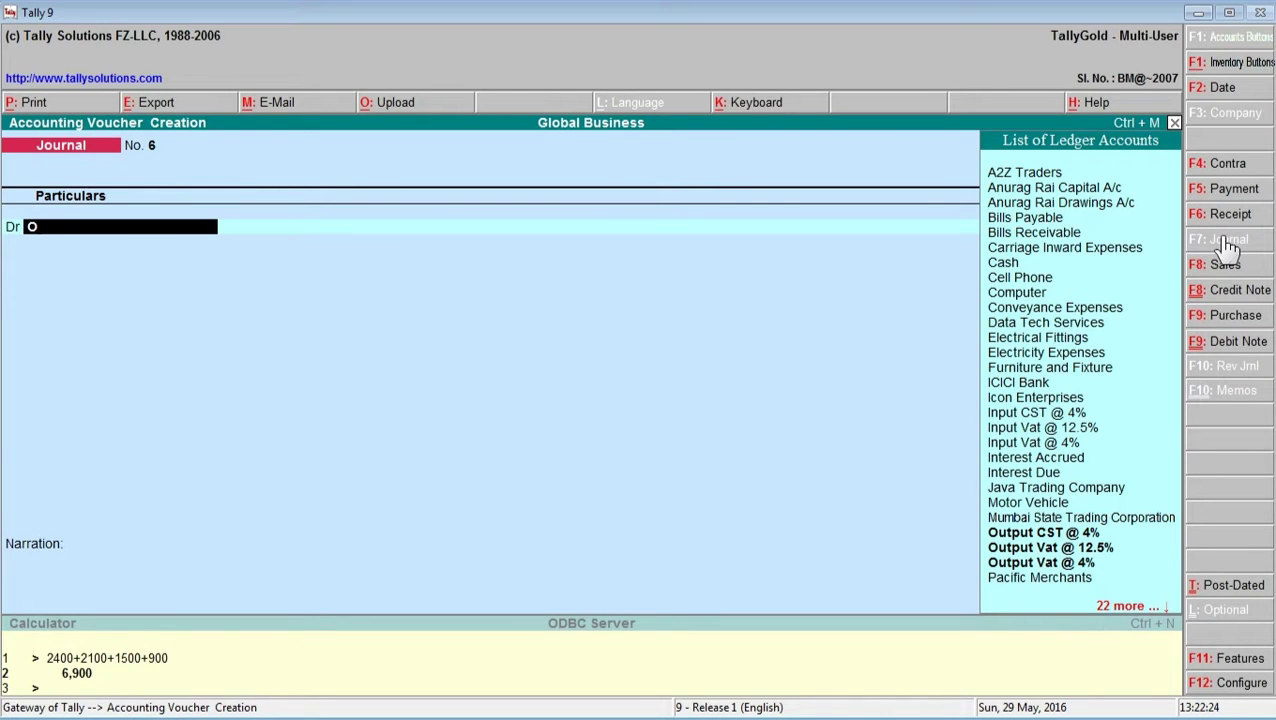
{"action": "key", "text": "Down"}
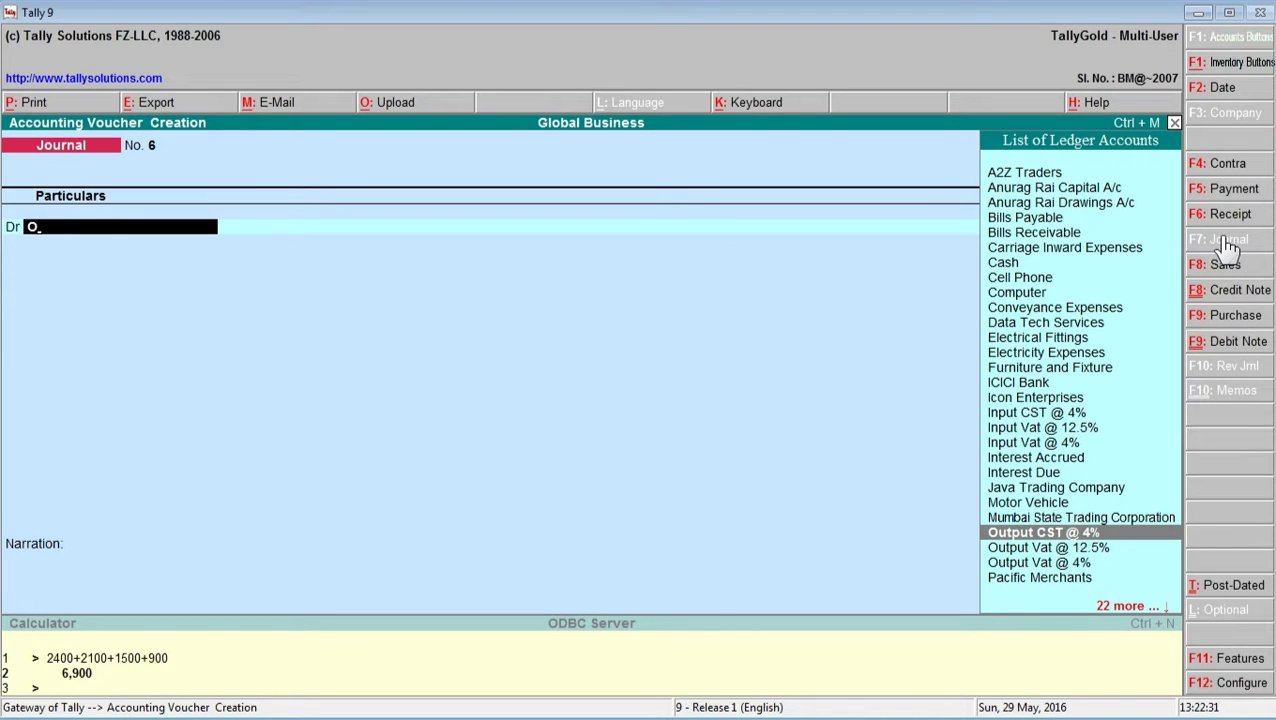
{"action": "key", "text": "Return"}
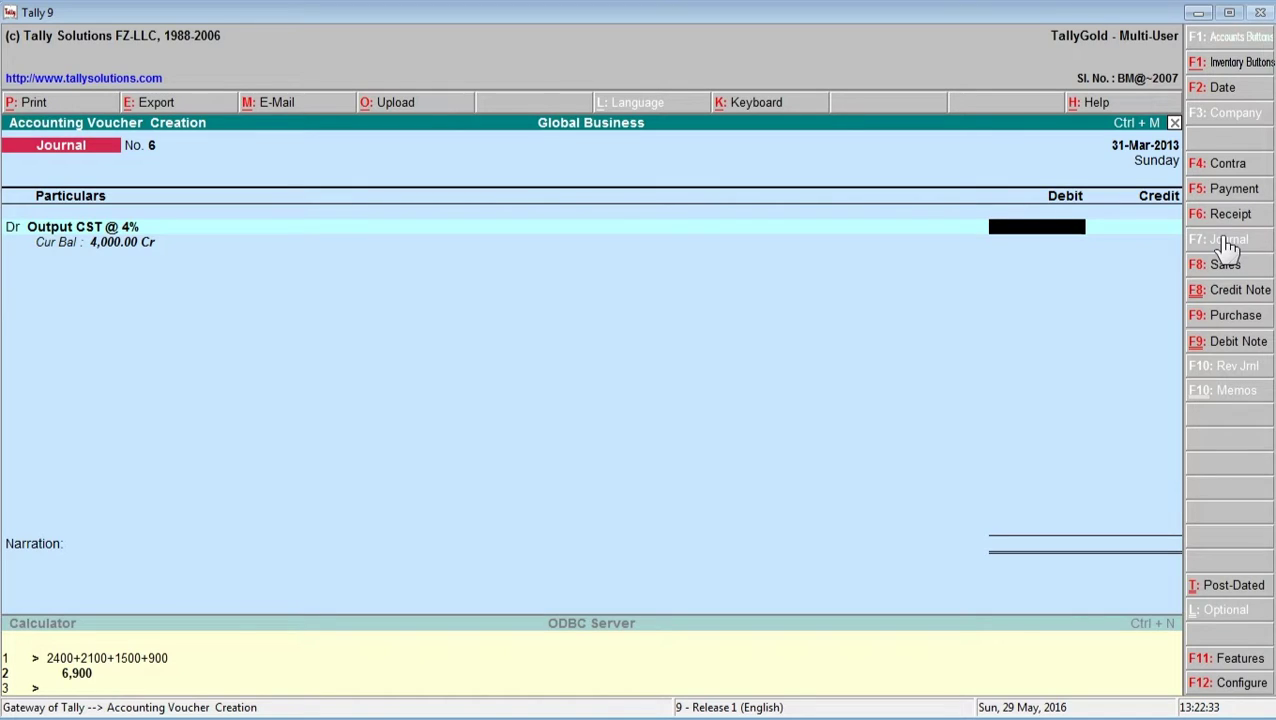
{"action": "type", "text": "4,00"}
{"action": "type", "text": "000"}
{"action": "key", "text": "Return"}
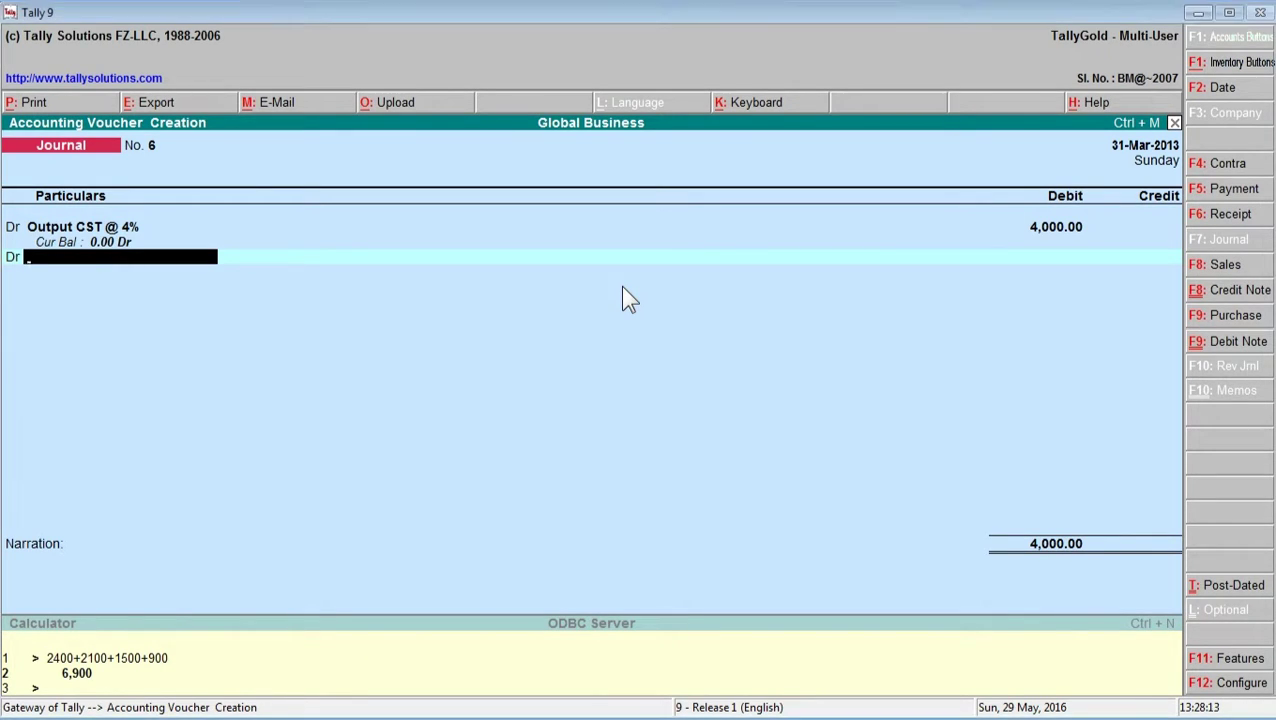
- Add a debit line for Output Vat @ 12.5% with 55,992.51
{"action": "type", "text": "O"}
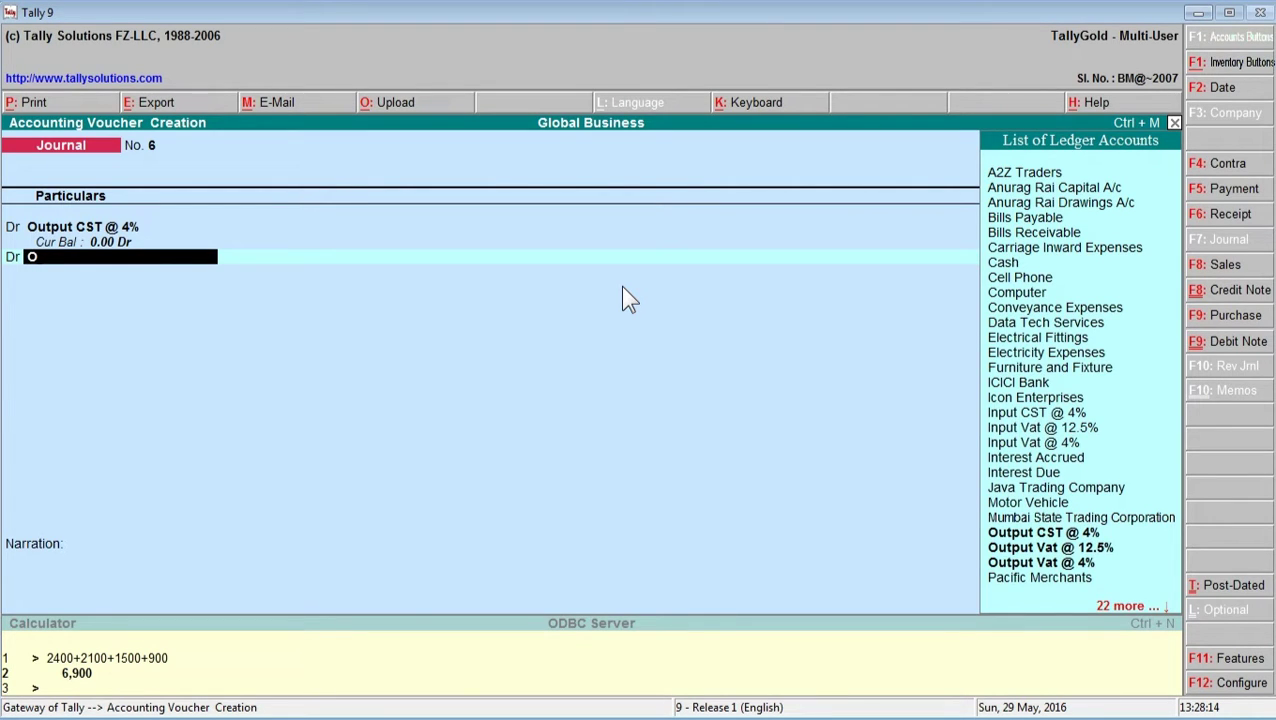
{"action": "key", "text": "Down"}
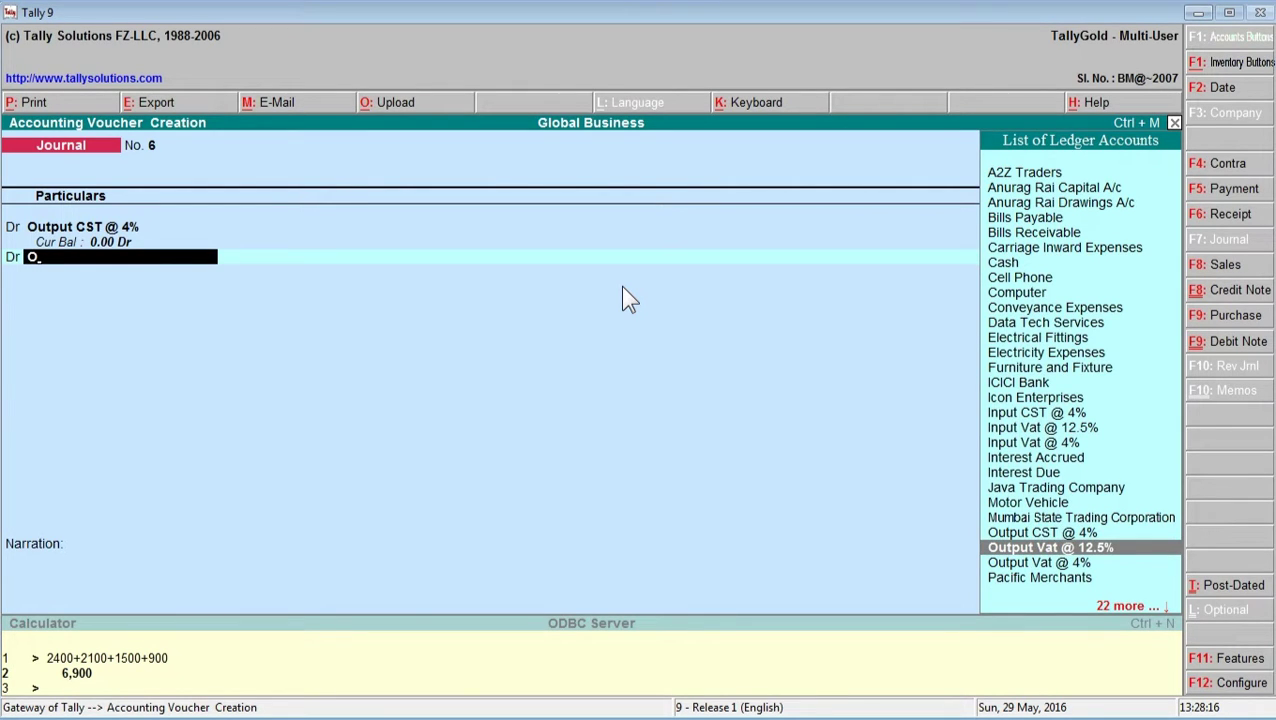
{"action": "key", "text": "Return"}
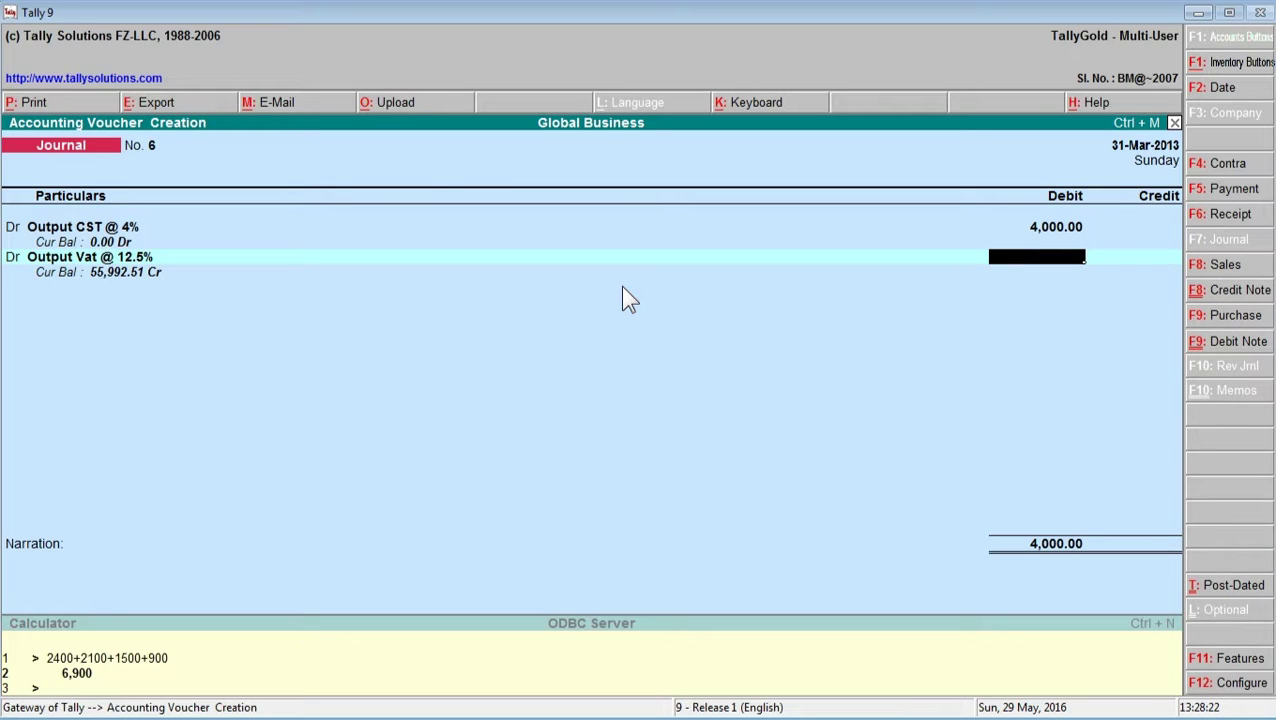
{"action": "type", "text": "55,992.51"}
{"action": "key", "text": "Return"}
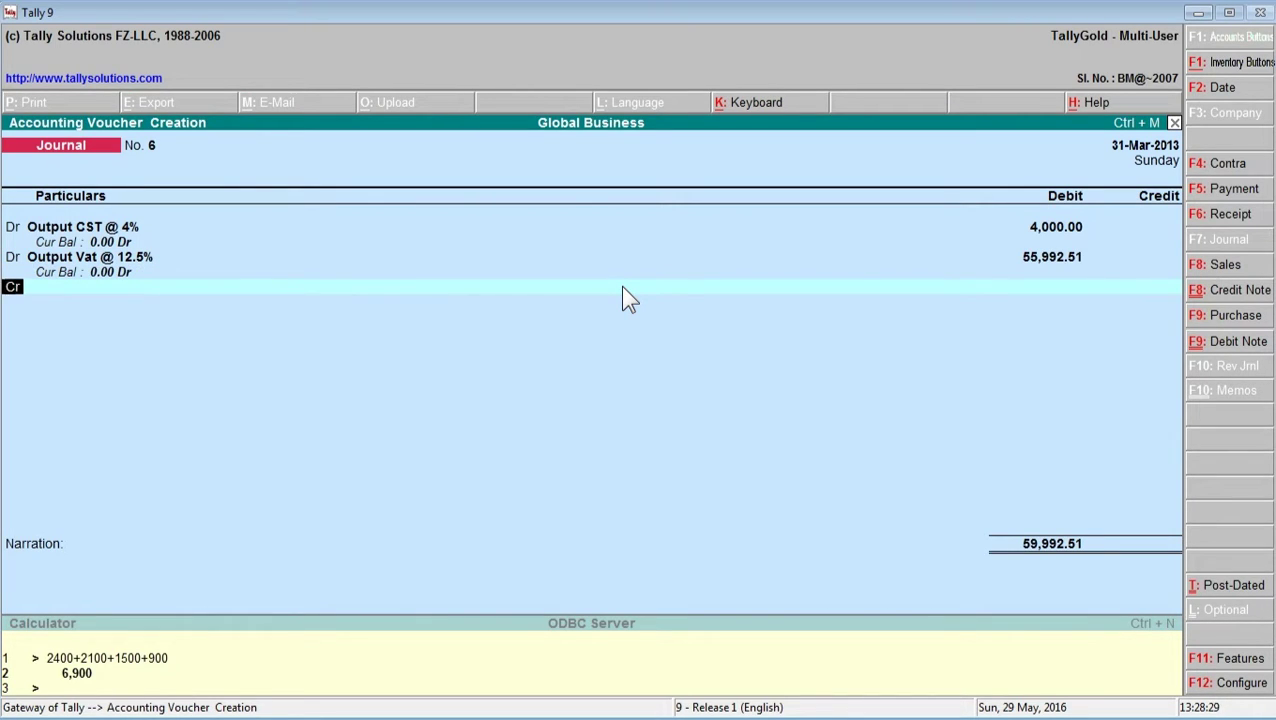
- Add a third debit line for Output Vat @ 4% with 33,856.60
{"action": "type", "text": "d"}
{"action": "key", "text": "Return"}
{"action": "type", "text": "O"}
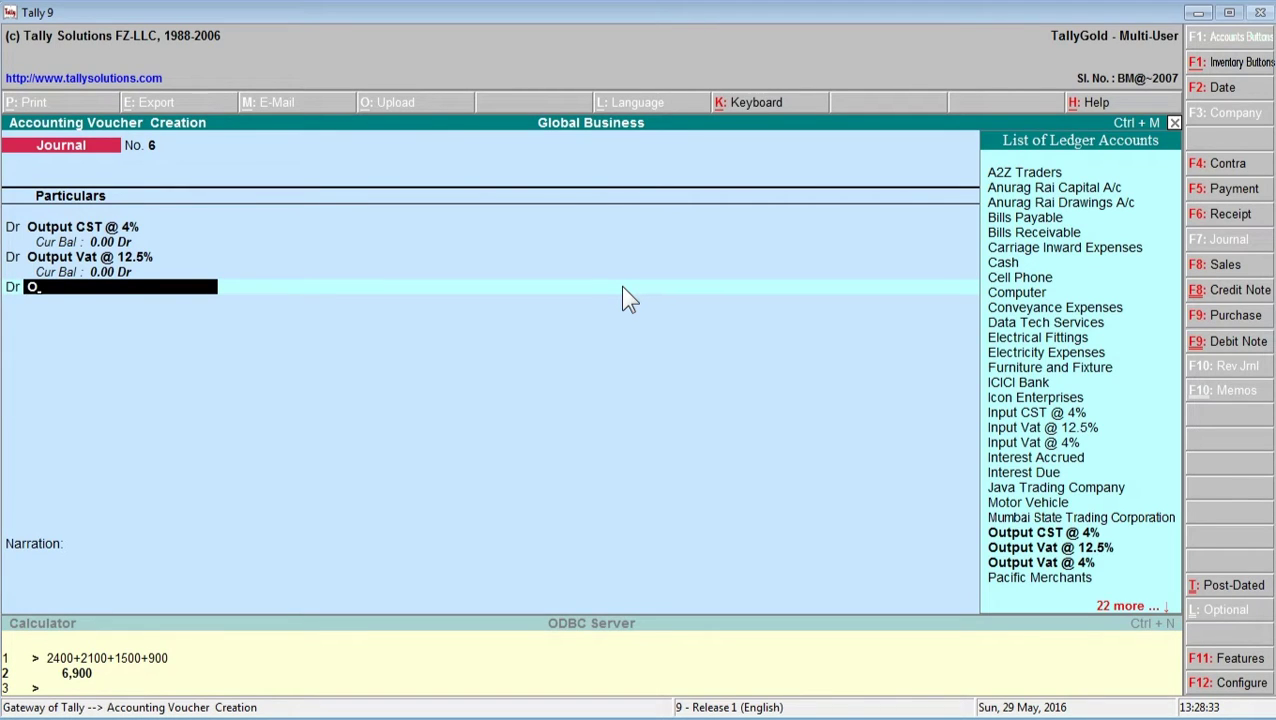
{"action": "key", "text": "Down"}
{"action": "key", "text": "Down"}
{"action": "key", "text": "Down"}
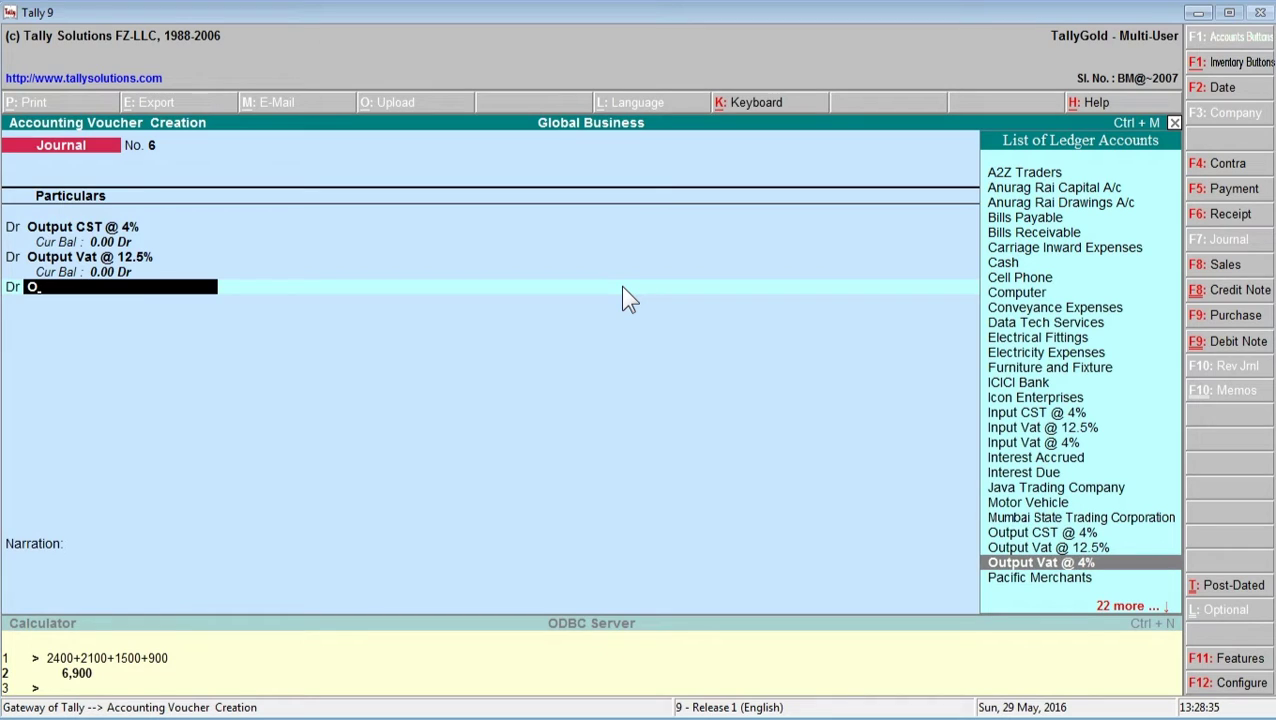
{"action": "key", "text": "Return"}
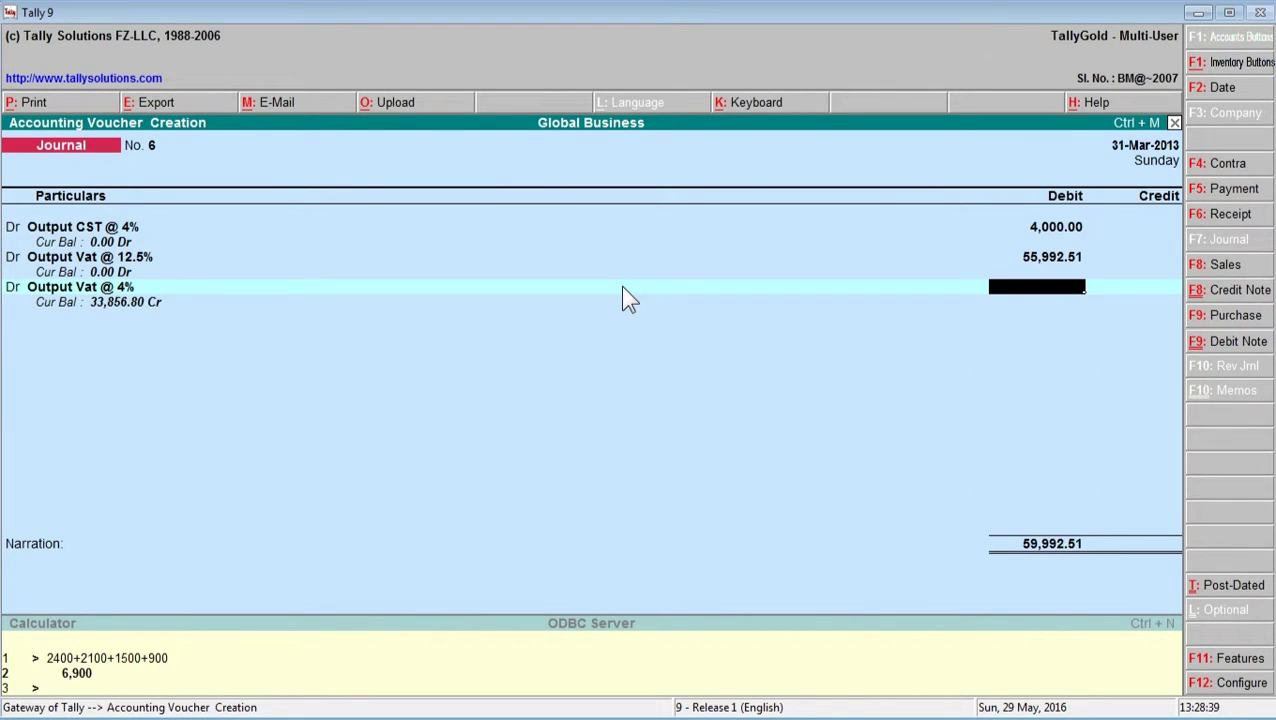
{"action": "type", "text": "33856.60"}
{"action": "key", "text": "Return"}
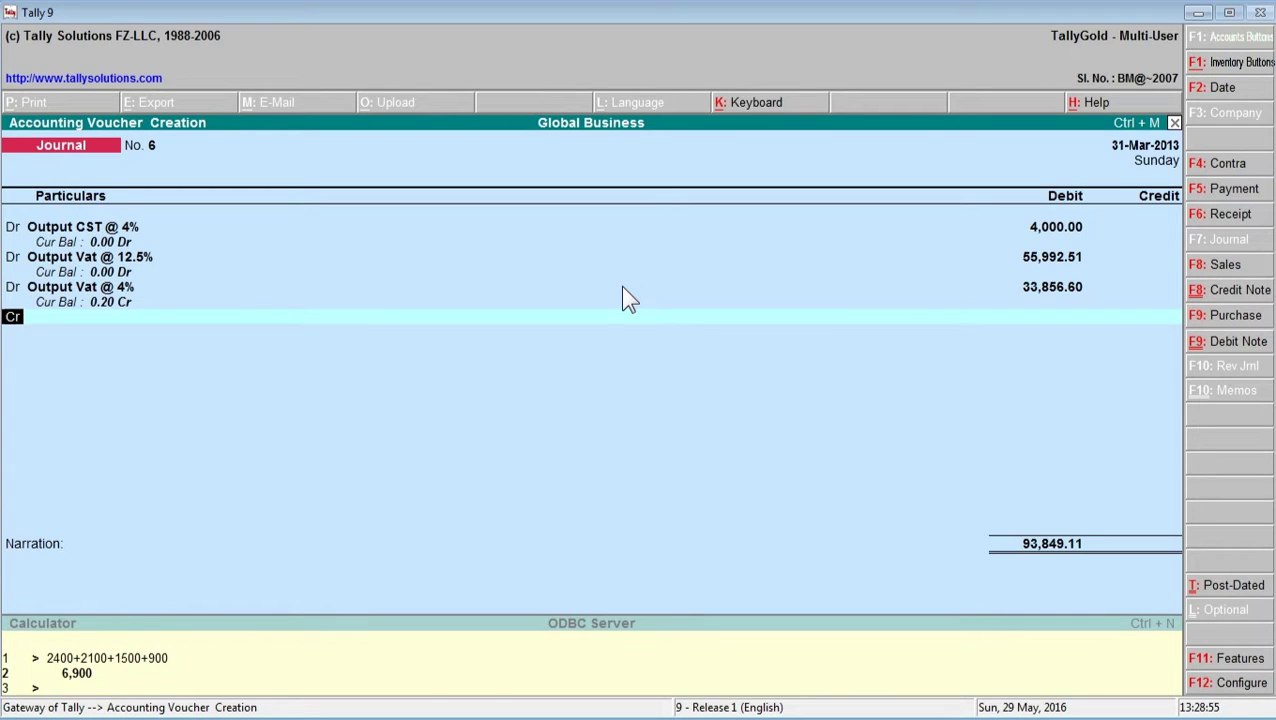
- Add a credit line for Input Vat @ 12.5% with 49,892.50
{"action": "key", "text": "Return"}
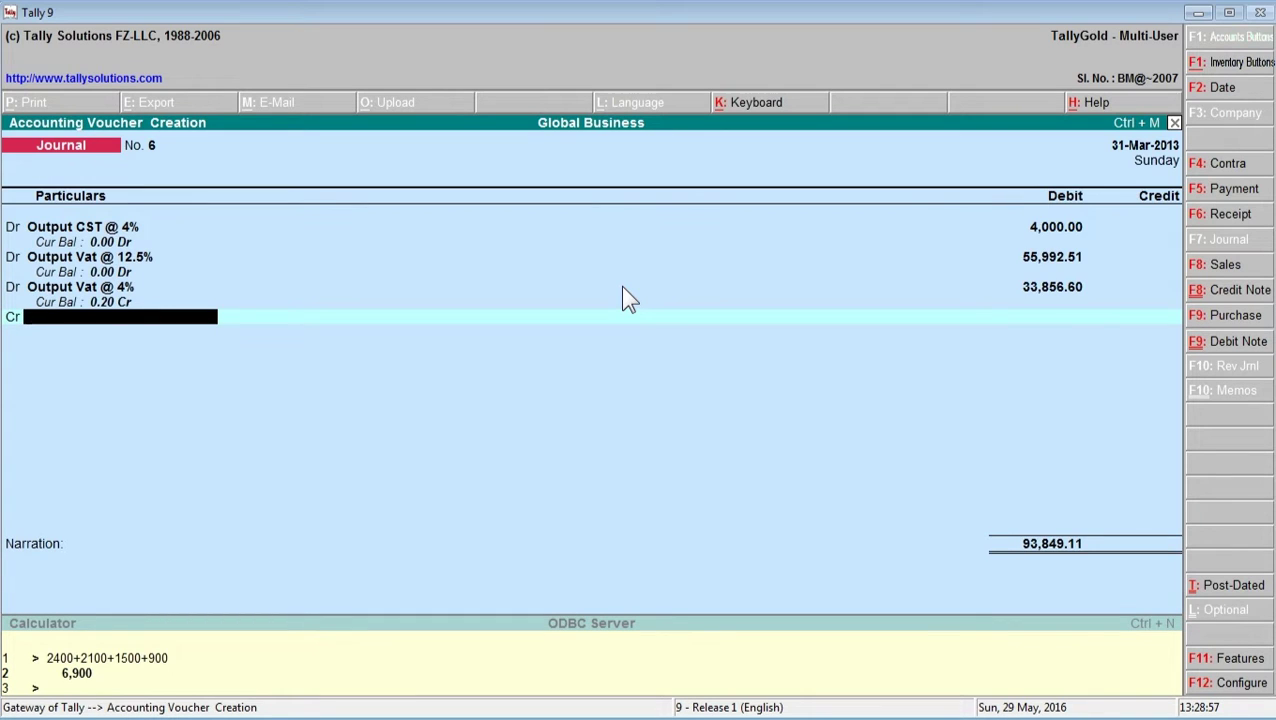
{"action": "type", "text": "I"}
{"action": "key", "text": "Down"}
{"action": "key", "text": "Down"}
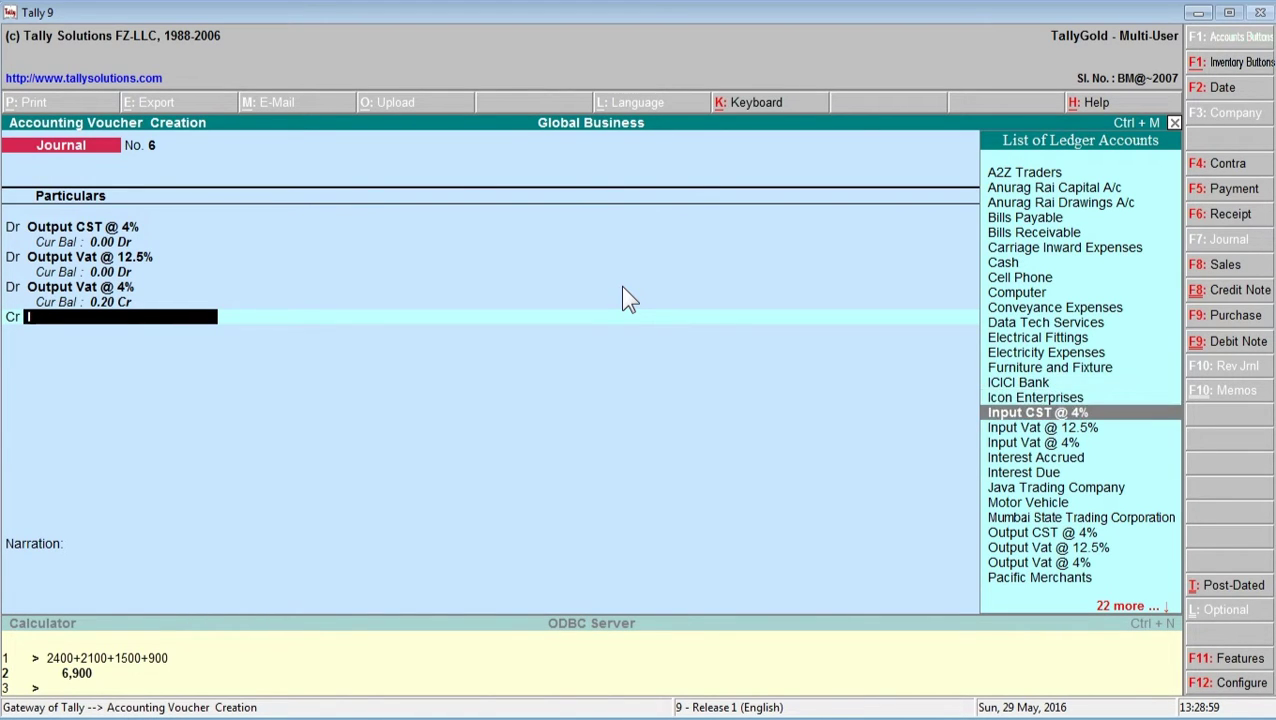
{"action": "key", "text": "Return"}
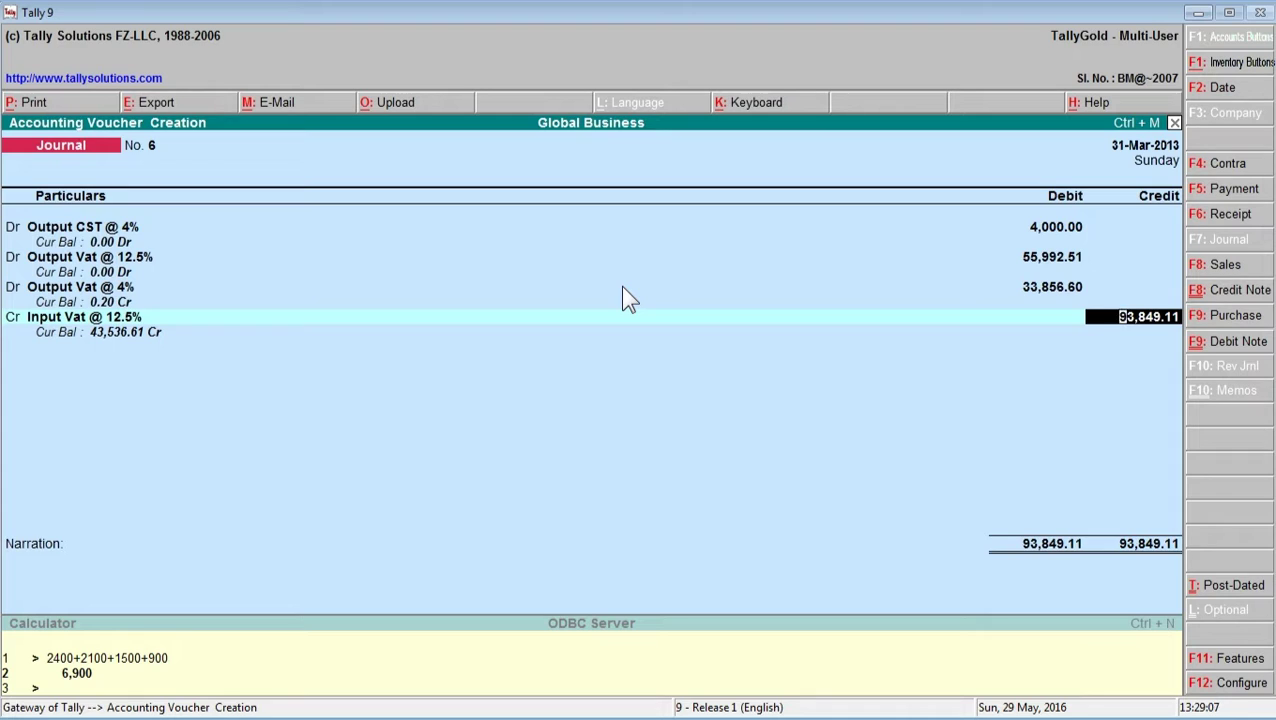
{"action": "key", "text": "BackSpace"}
{"action": "type", "text": "49,892.50"}
{"action": "key", "text": "Return"}
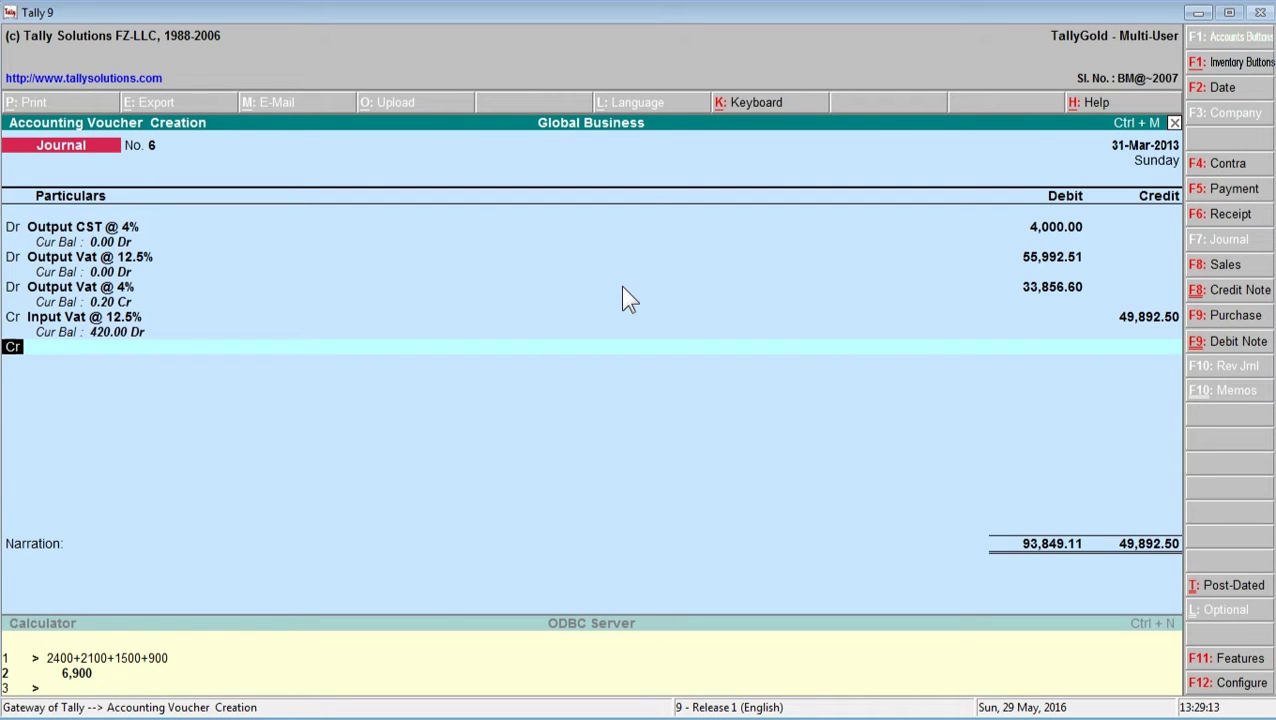
- Add a credit line for Input Vat @ 4% with 36,200.00
{"action": "key", "text": "Return"}
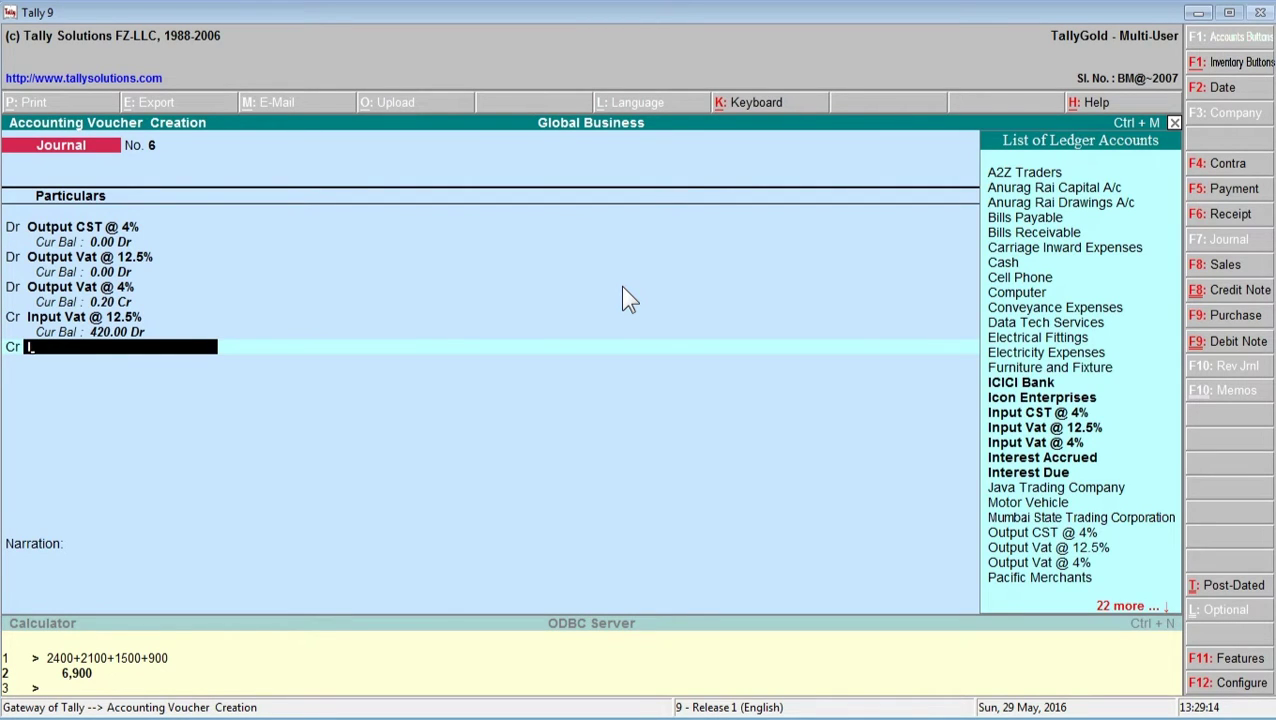
{"action": "type", "text": "I"}
{"action": "key", "text": "Down"}
{"action": "key", "text": "Down"}
{"action": "key", "text": "Down"}
{"action": "key", "text": "Down"}
{"action": "key", "text": "Down"}
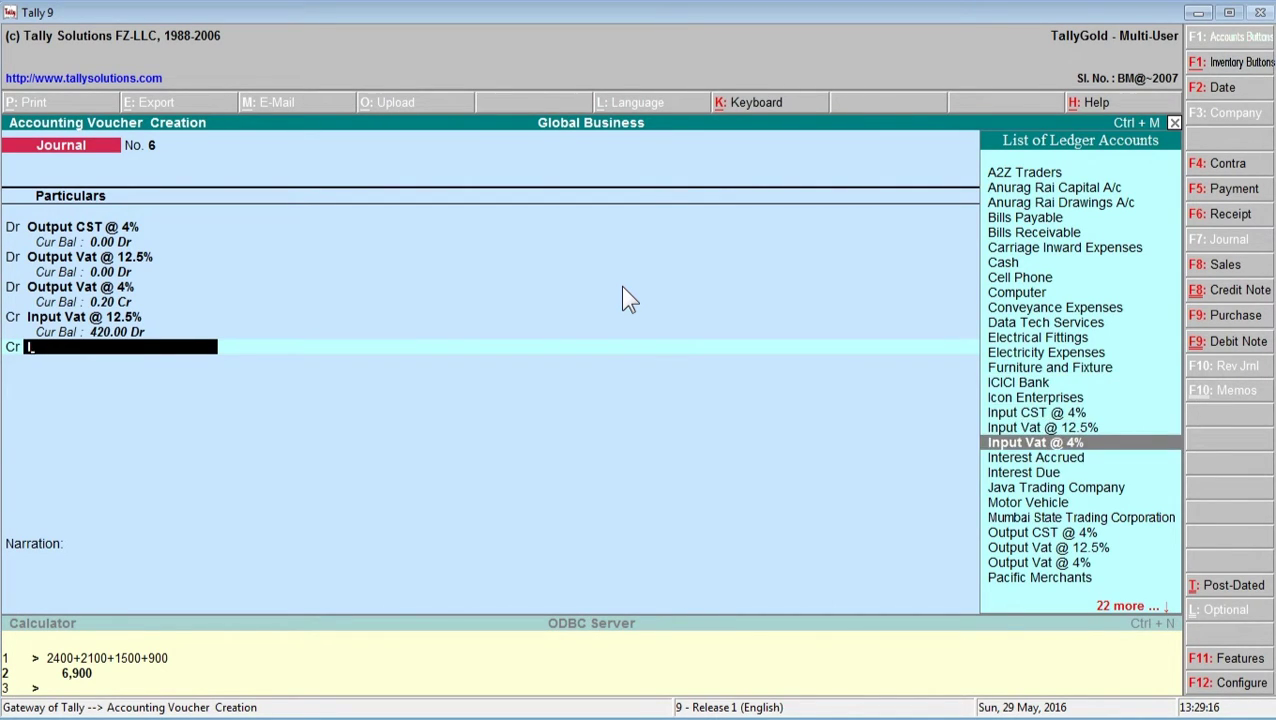
{"action": "key", "text": "Return"}
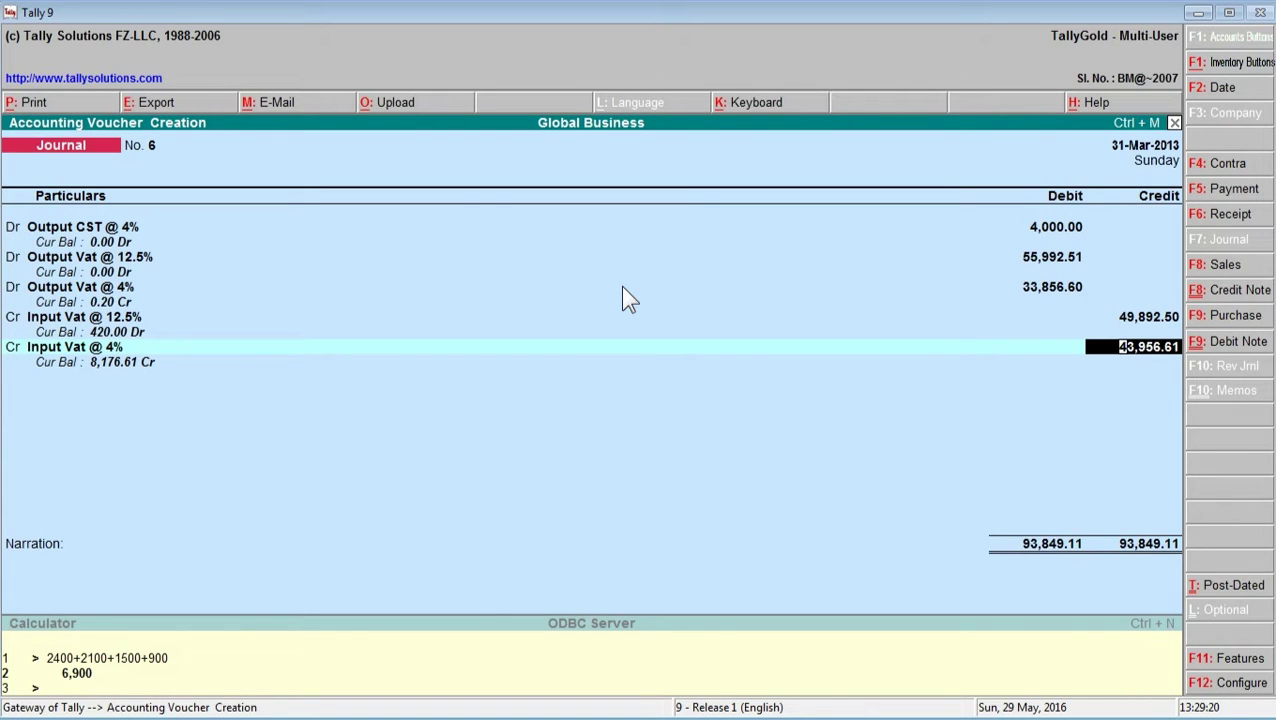
{"action": "type", "text": "36,200"}
{"action": "key", "text": "Return"}
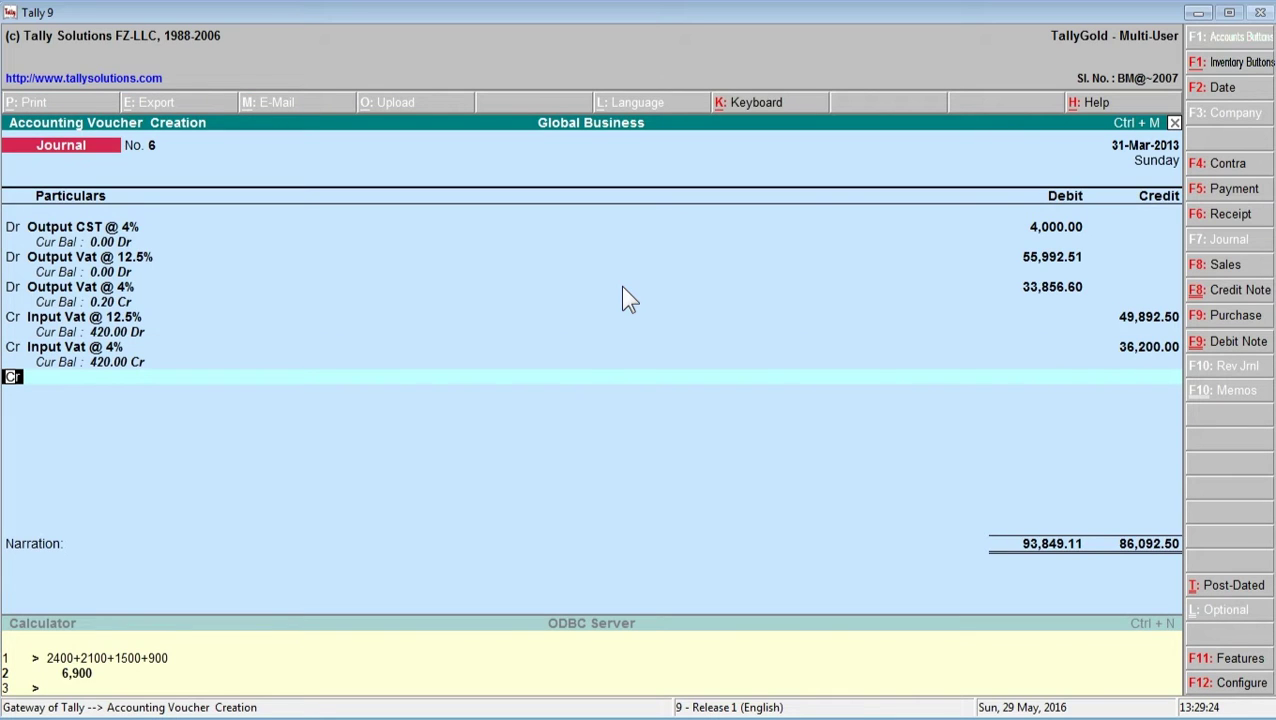
- Credit the balancing 7,756.61 to Vat Adjustment A/c, leave the narration empty and save the journal voucher
{"action": "key", "text": "Return"}
{"action": "type", "text": "v"}
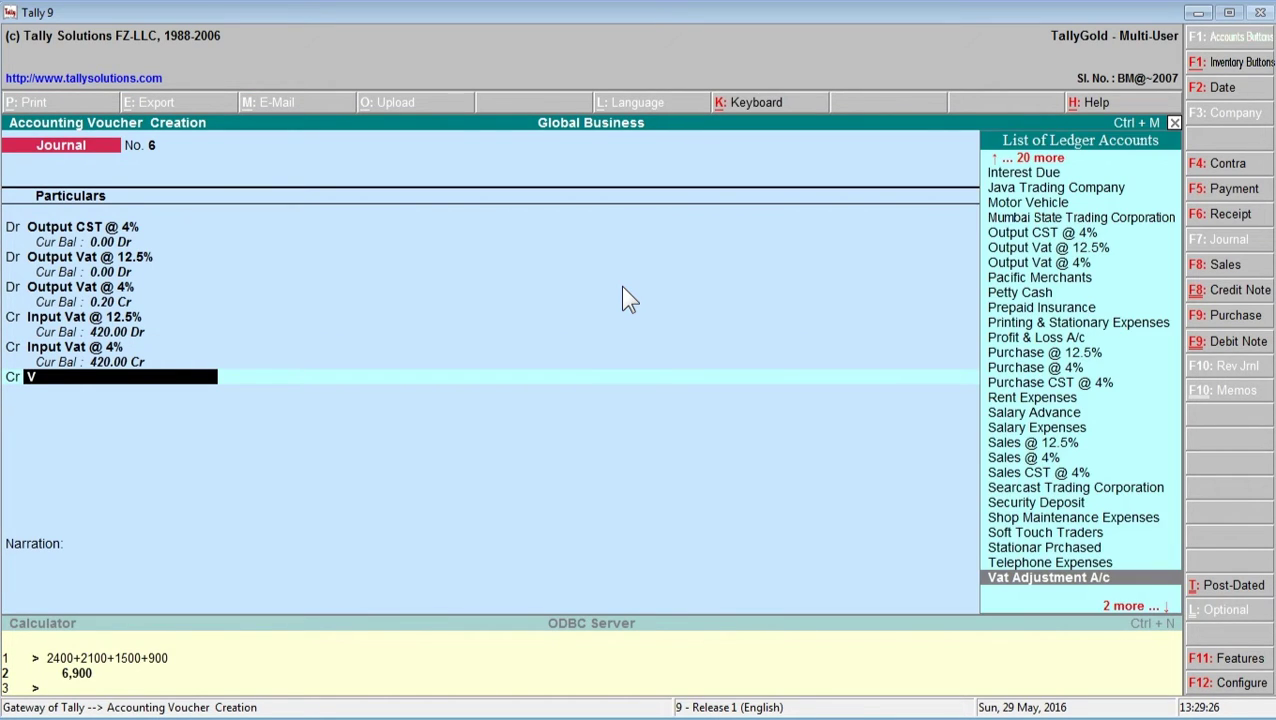
{"action": "key", "text": "Return"}
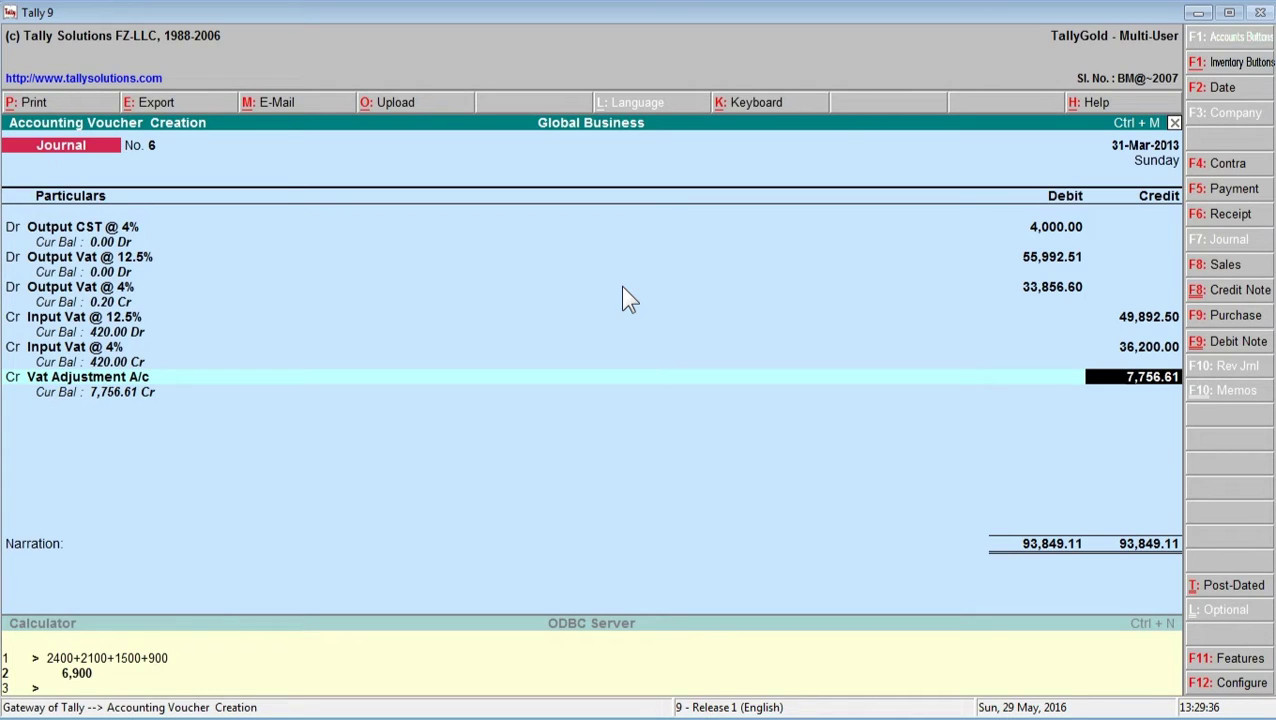
{"action": "key", "text": "Return"}
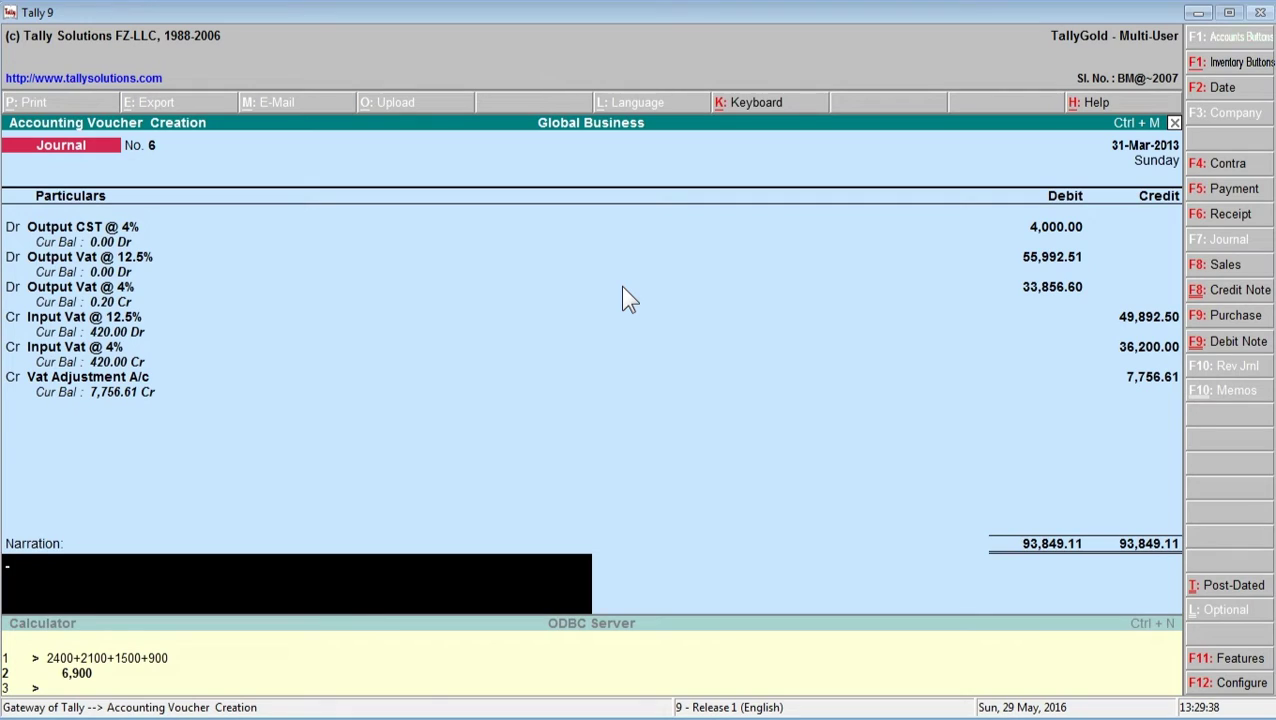
{"action": "key", "text": "Return"}
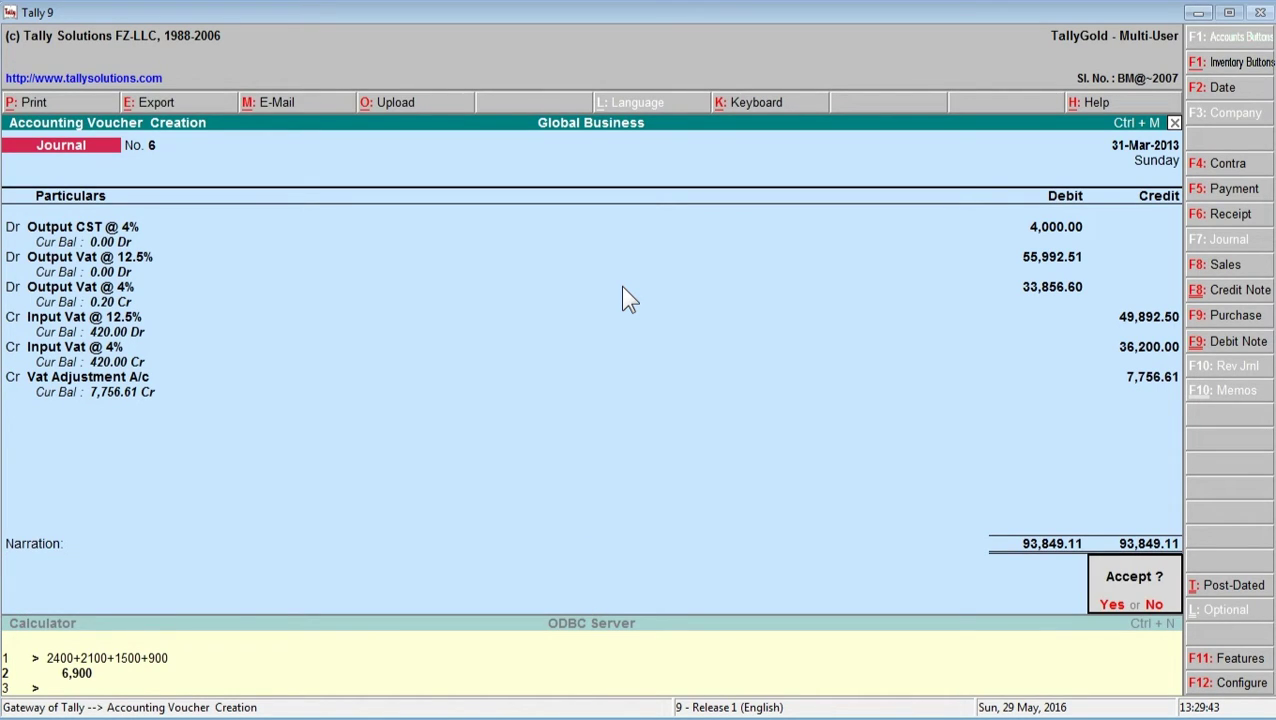
{"action": "key", "text": "Return"}
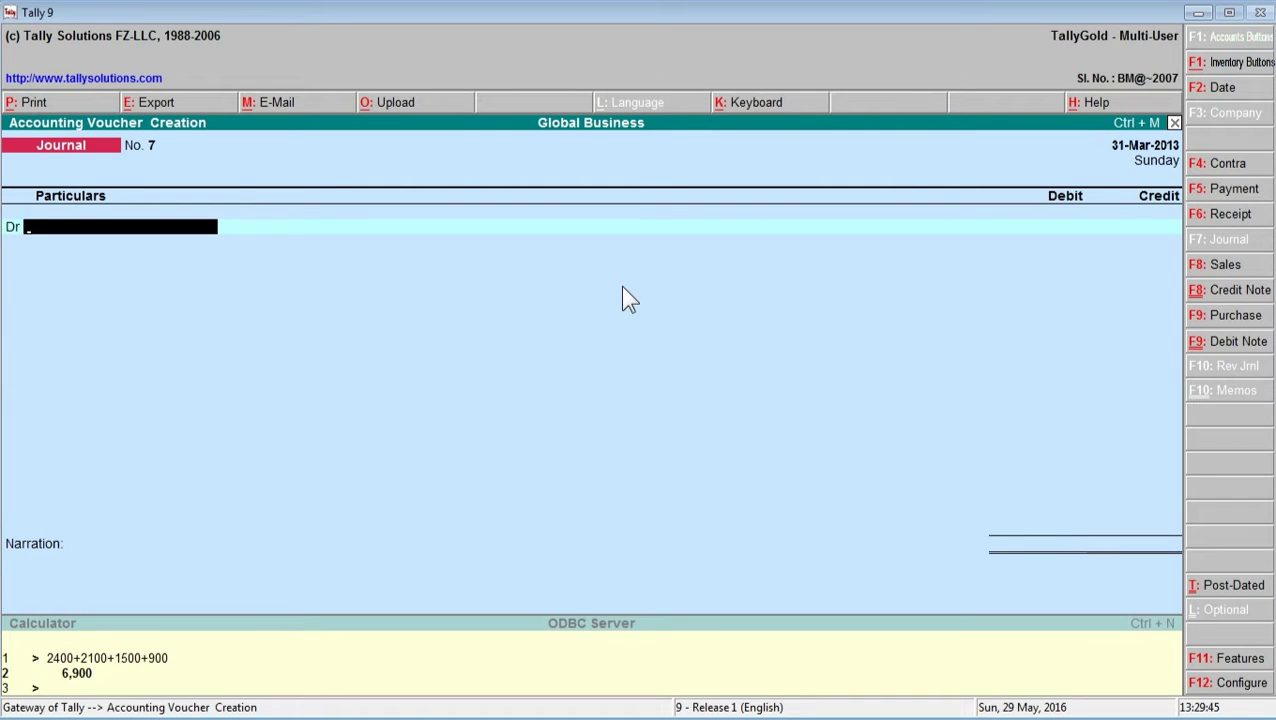